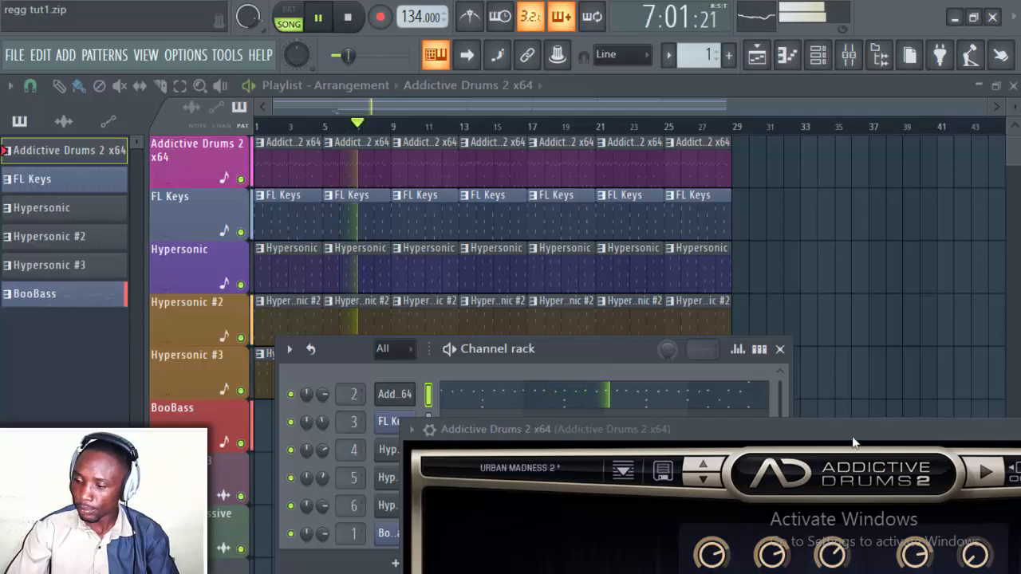
View the Addictive Drums 2 and FL Keys instrument windows, closing each one after viewing
drag(850, 435, 547, 156)
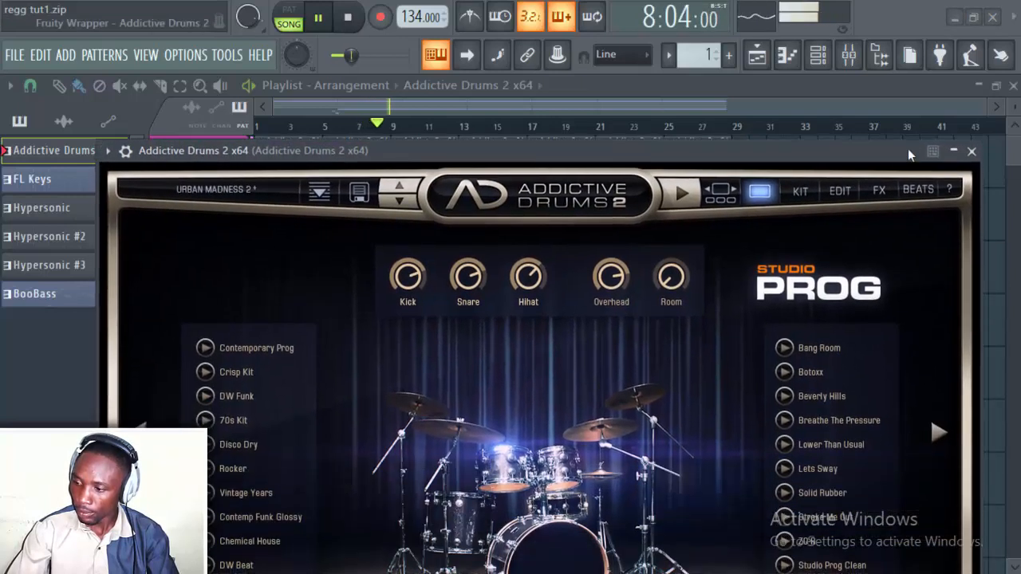
click(973, 153)
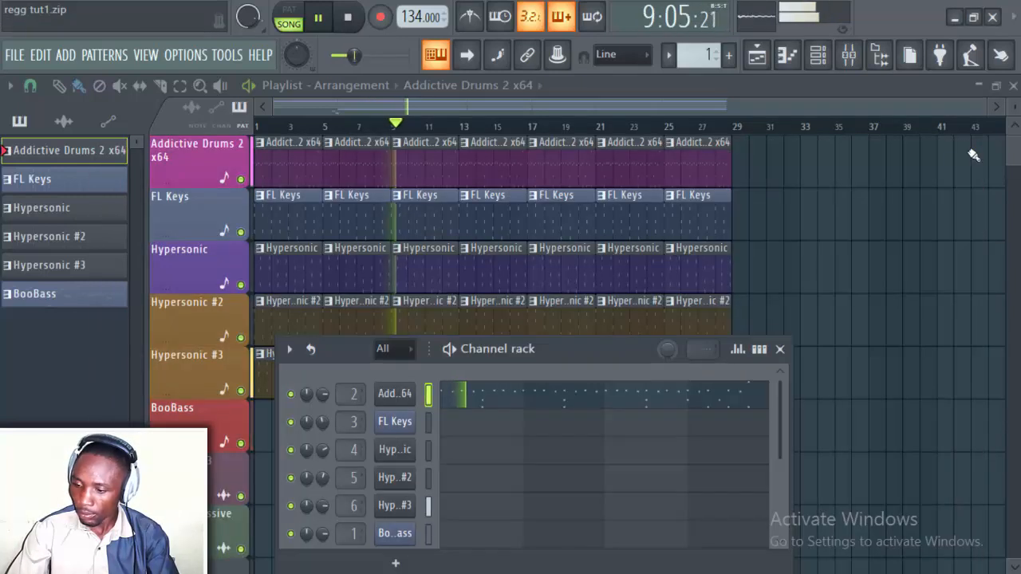
click(404, 426)
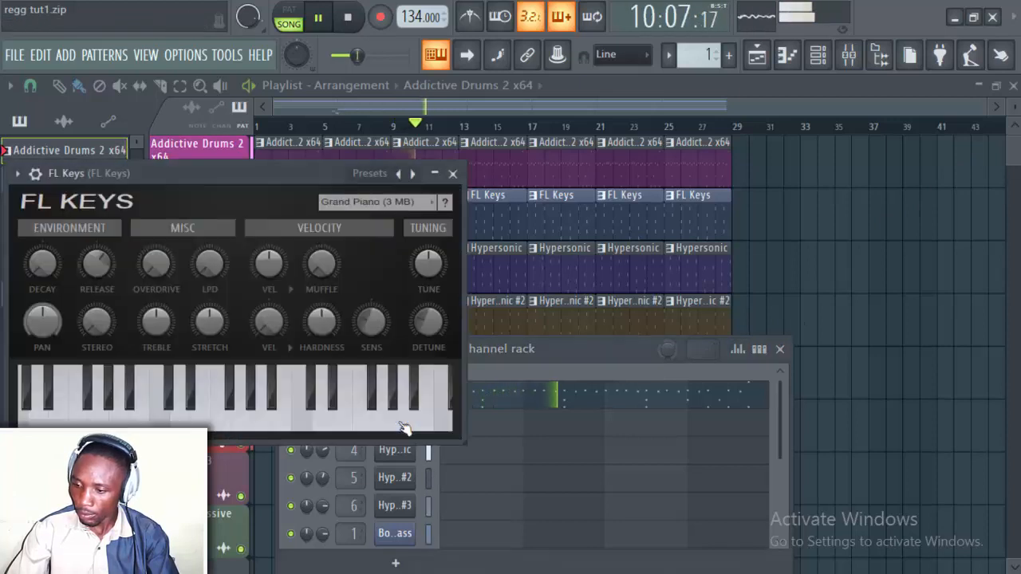
click(452, 173)
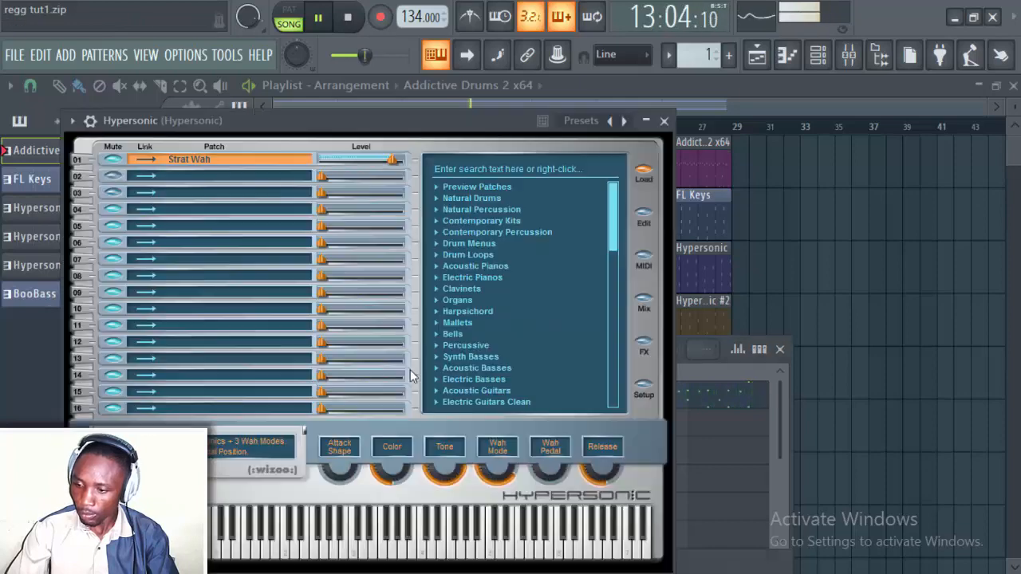
Check the patches loaded in the Hypersonic, Hypersonic #2 and Hypersonic #3 channels, closing each instrument window
click(394, 449)
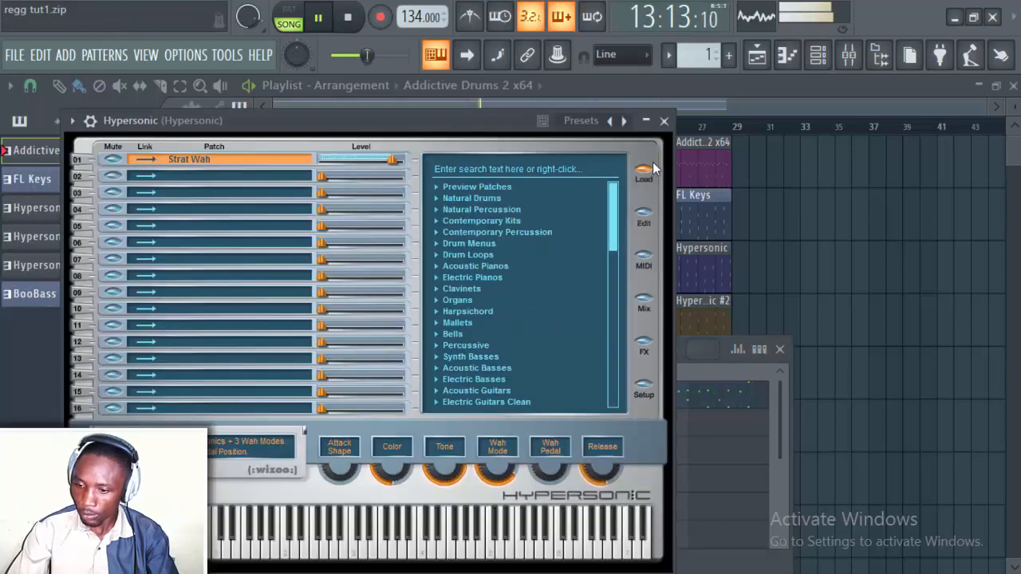
click(664, 120)
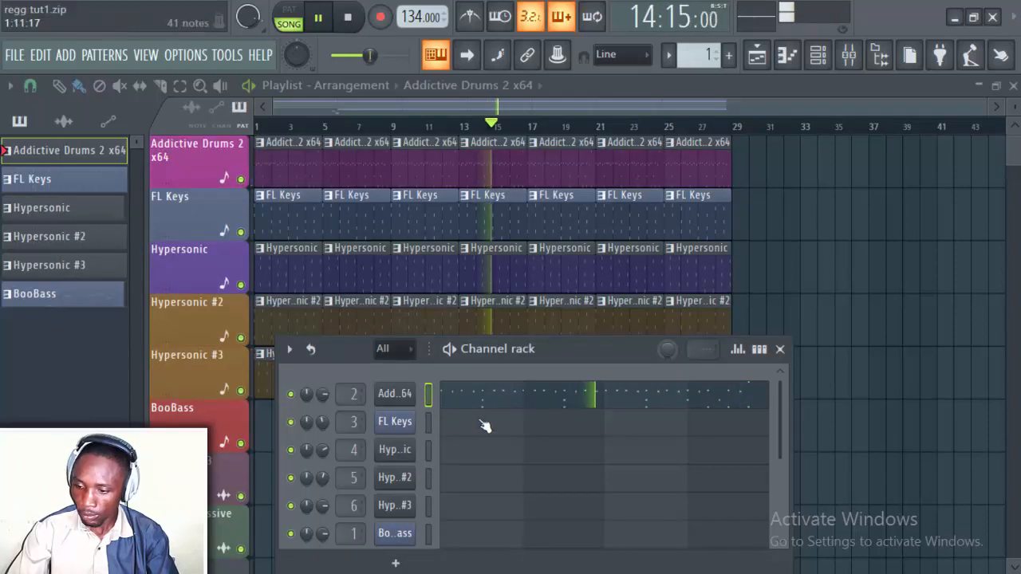
click(396, 478)
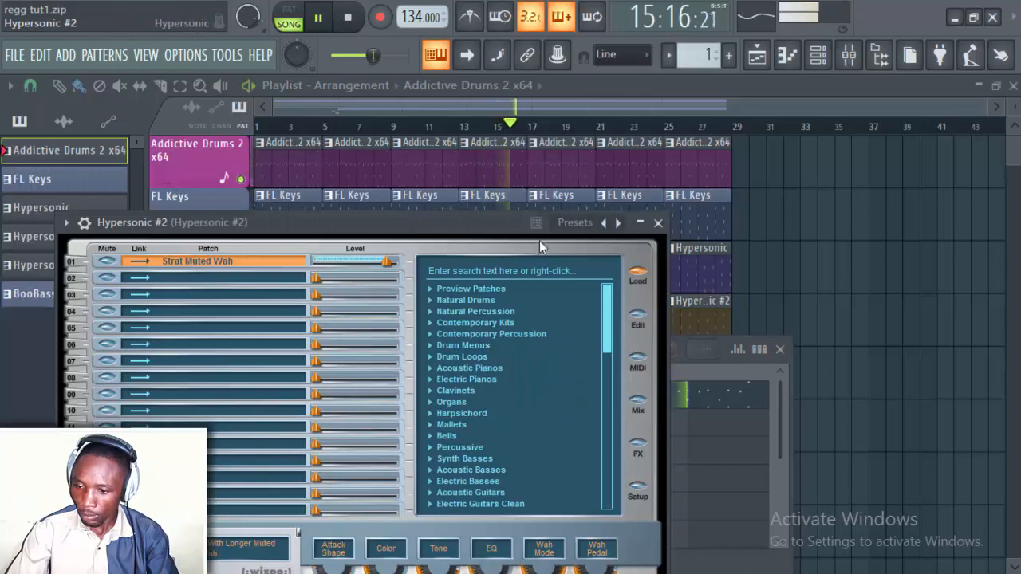
click(659, 224)
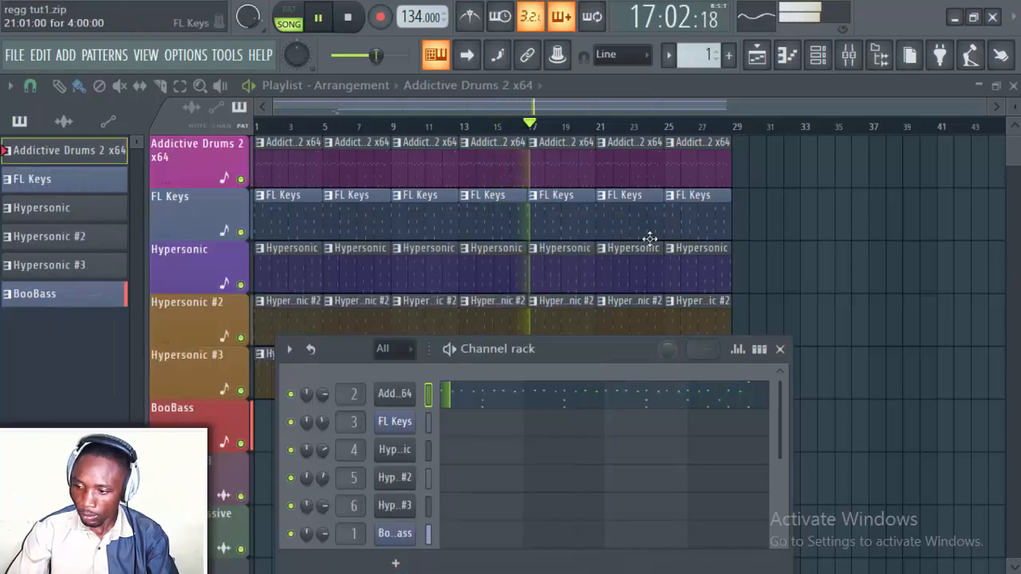
click(395, 508)
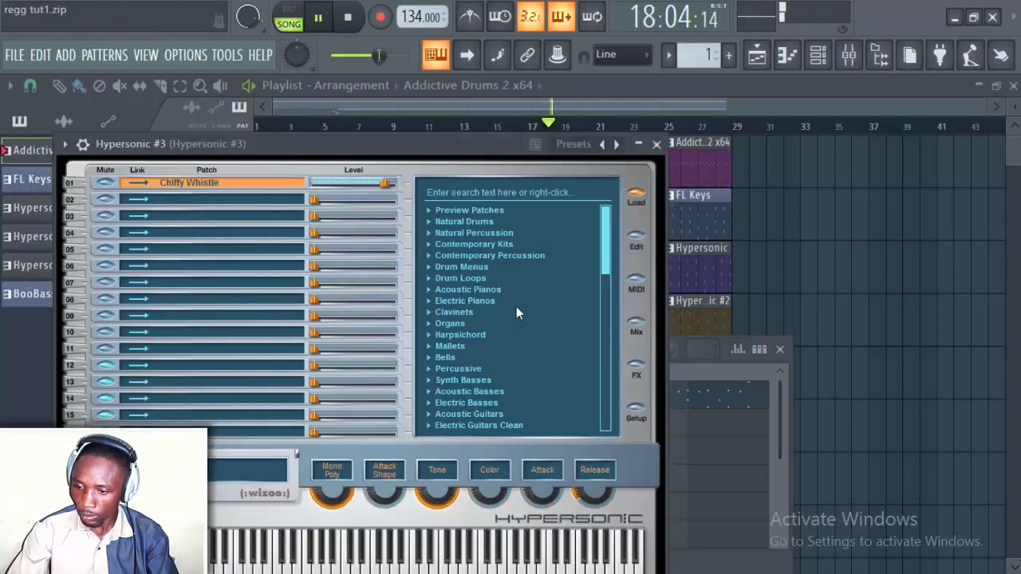
click(656, 144)
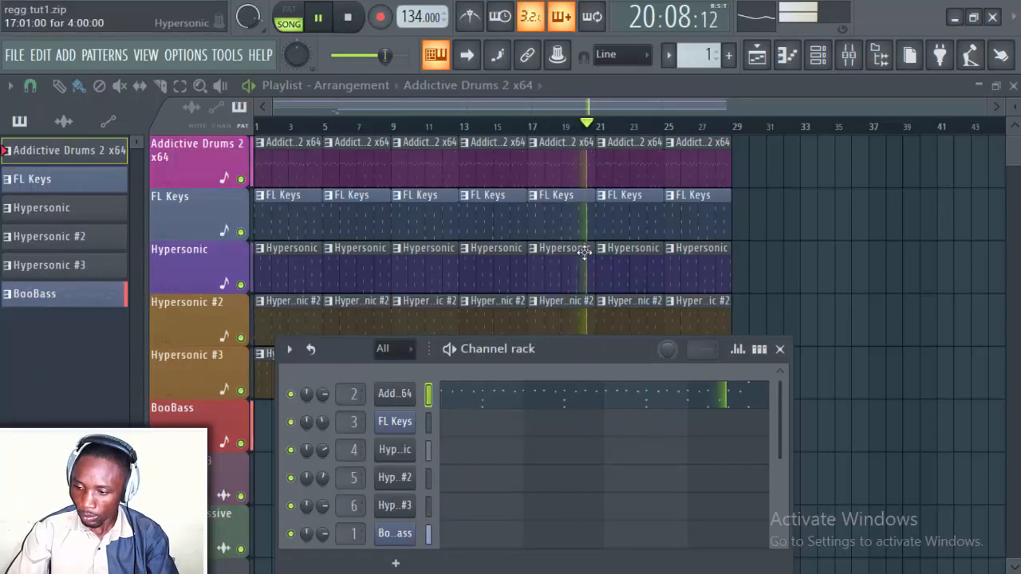
Move the channel rack higher over the playlist and view the BooBass instrument
drag(589, 349, 607, 249)
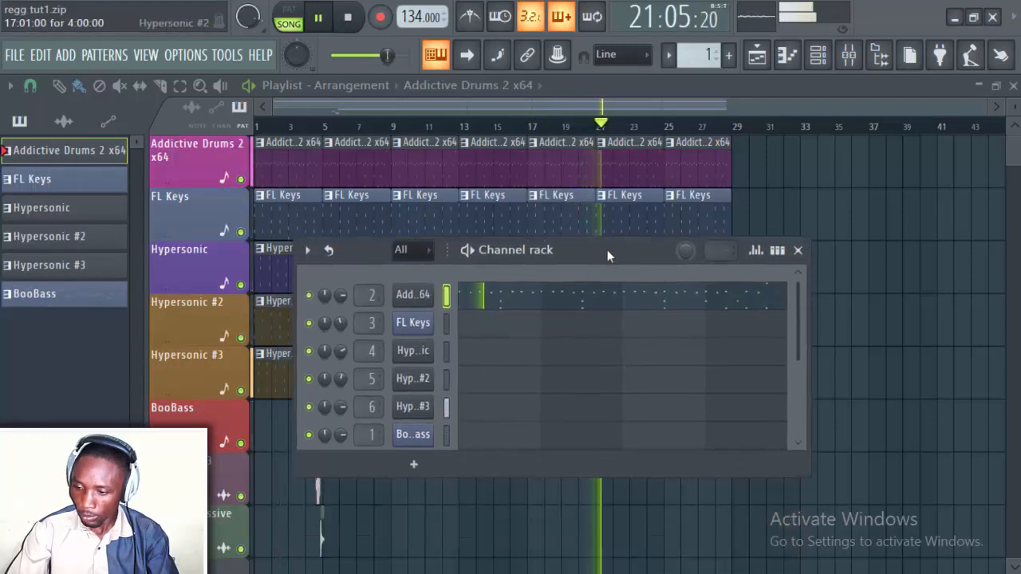
click(413, 434)
click(400, 308)
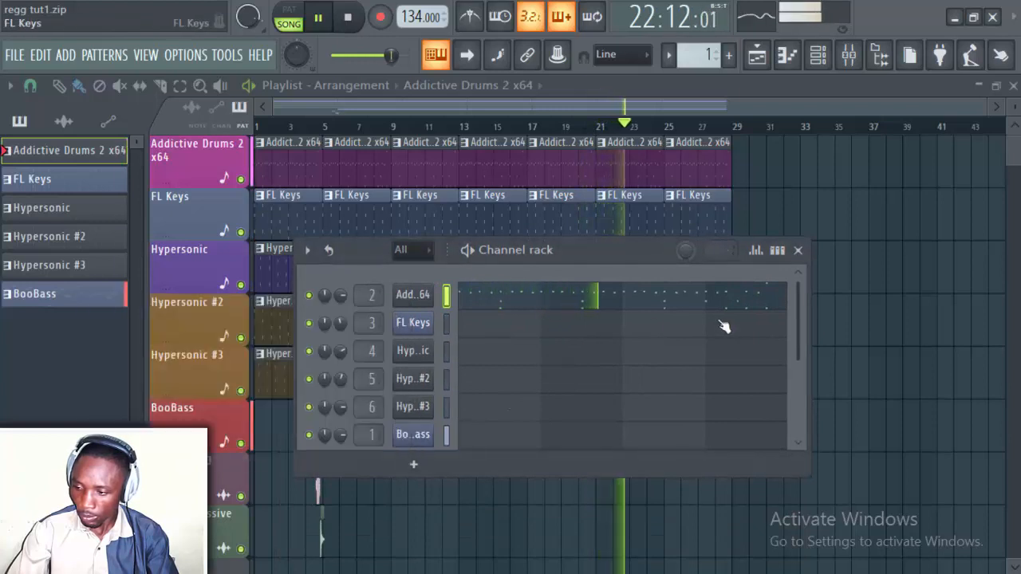
scroll(793, 333, down, 3)
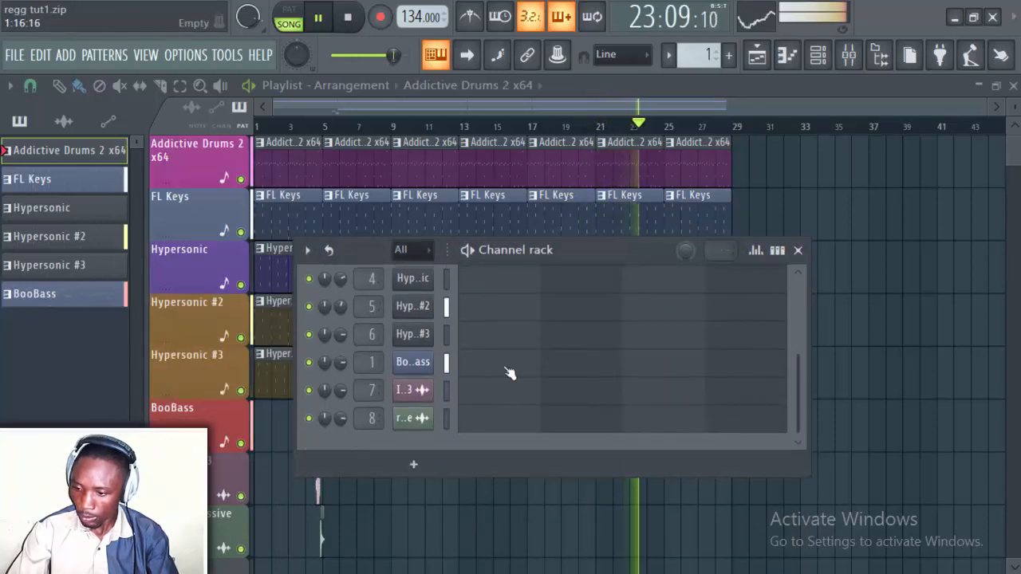
click(415, 362)
click(400, 308)
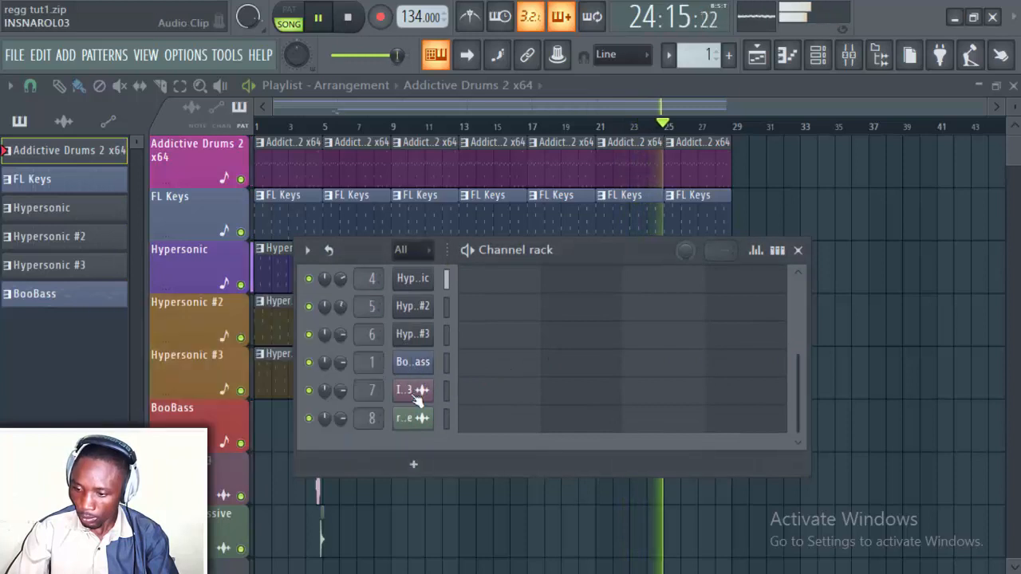
Inspect the sample settings of the INSNAROL03 and raggae massive audio clips, closing each window
click(421, 390)
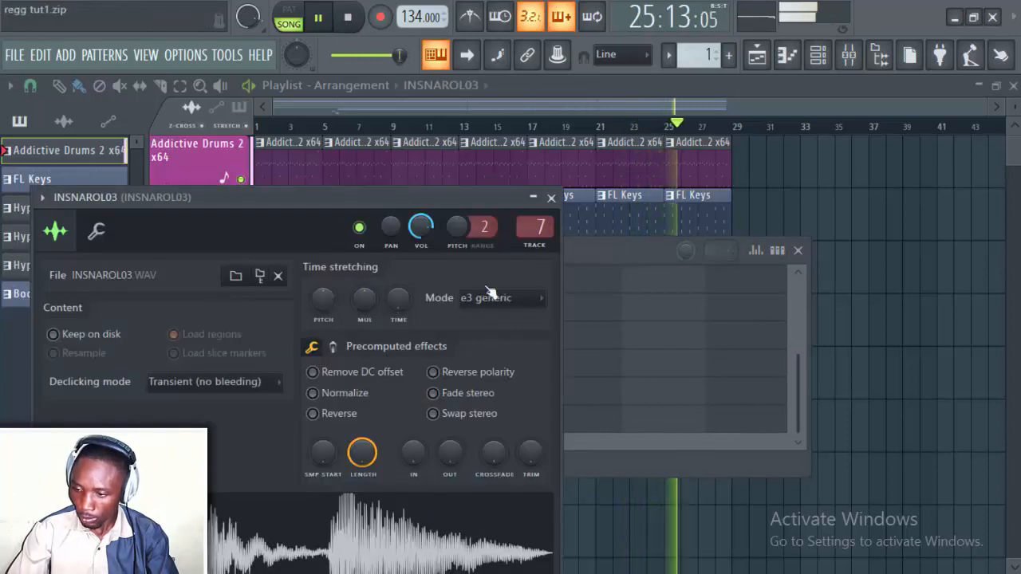
click(551, 197)
click(421, 416)
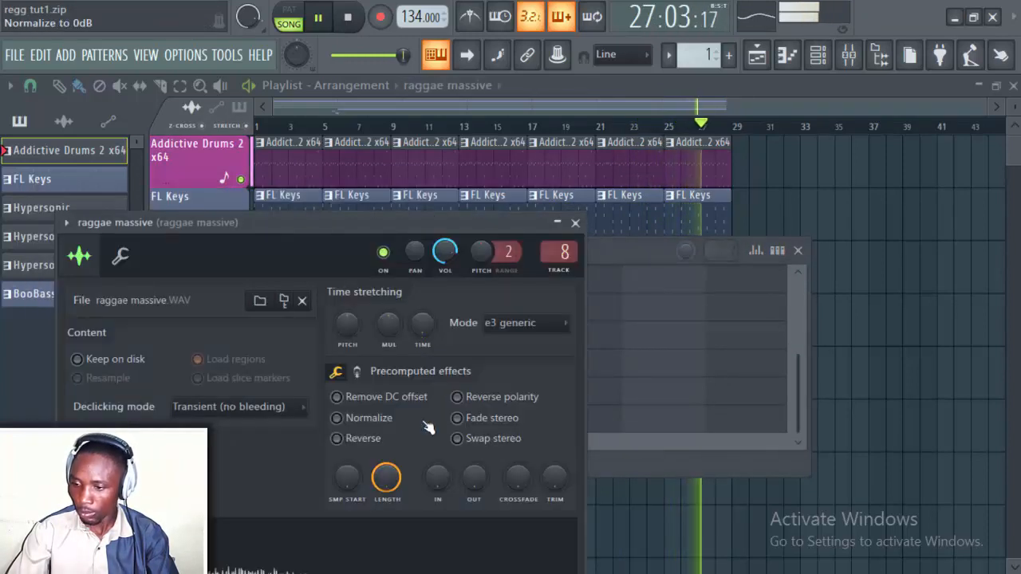
click(575, 223)
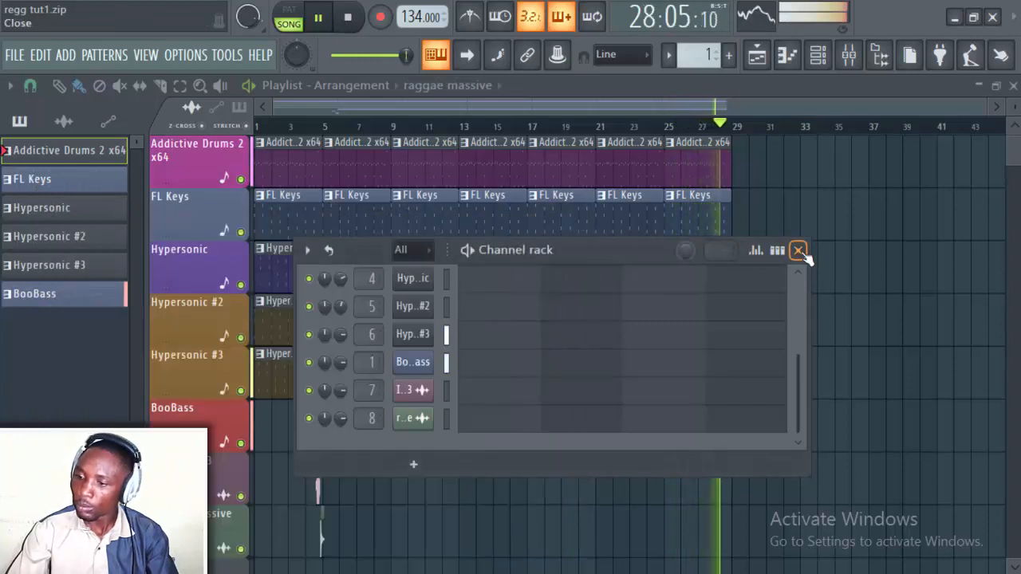
Stop the song playback and switch to pattern mode with the channel rack showing its first channels
key(space)
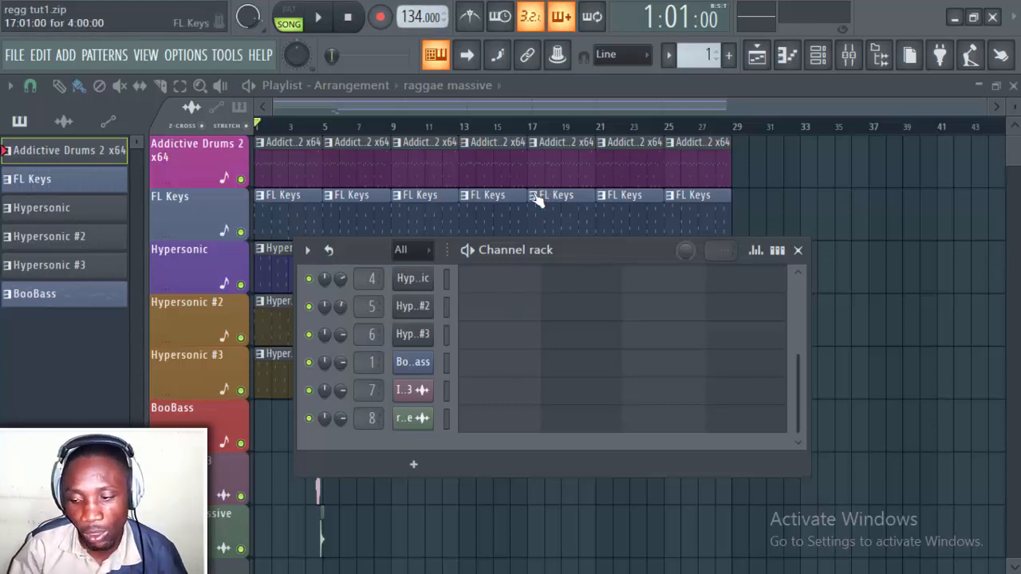
click(797, 250)
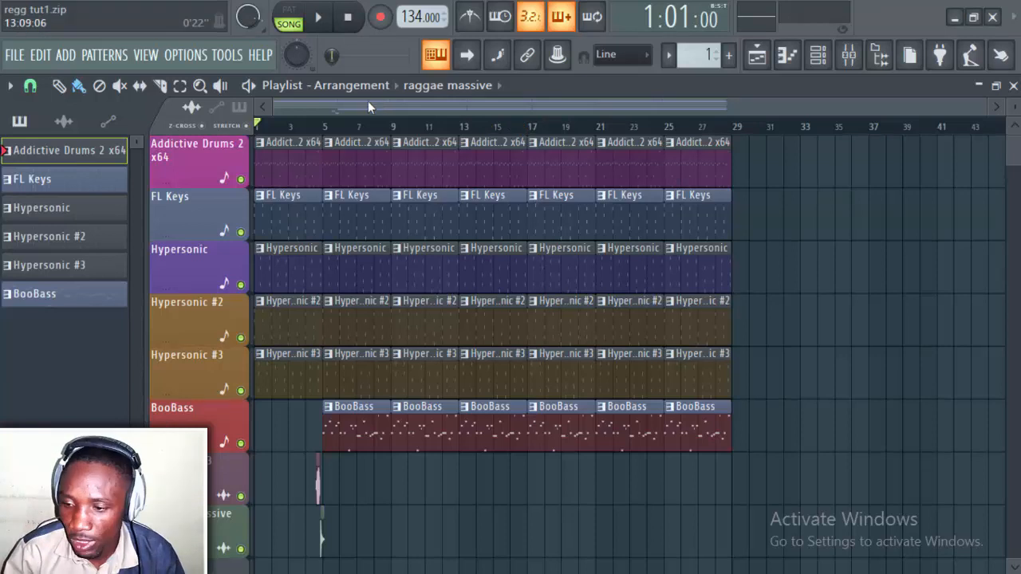
click(288, 16)
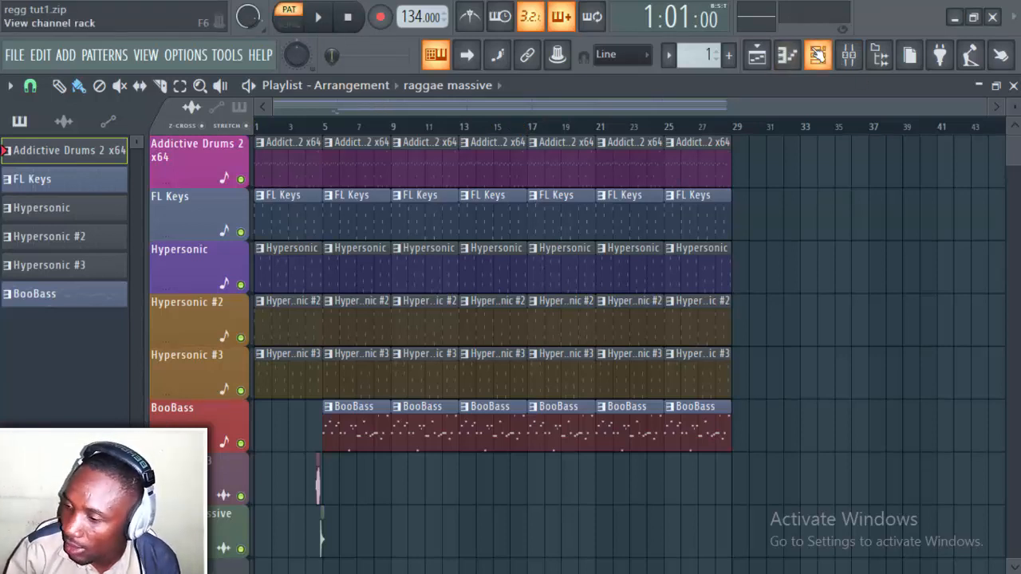
click(818, 54)
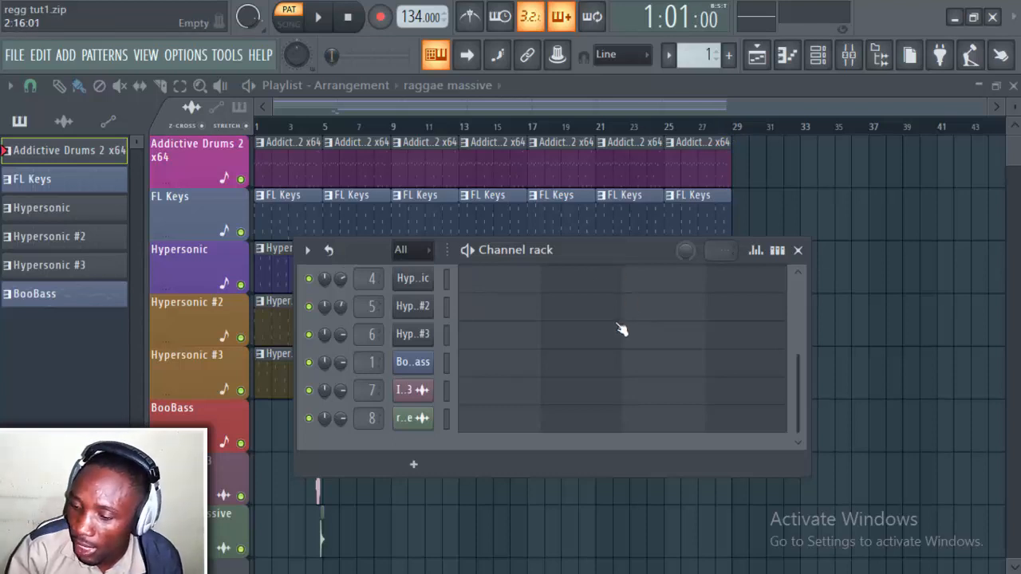
scroll(620, 332, up, 2)
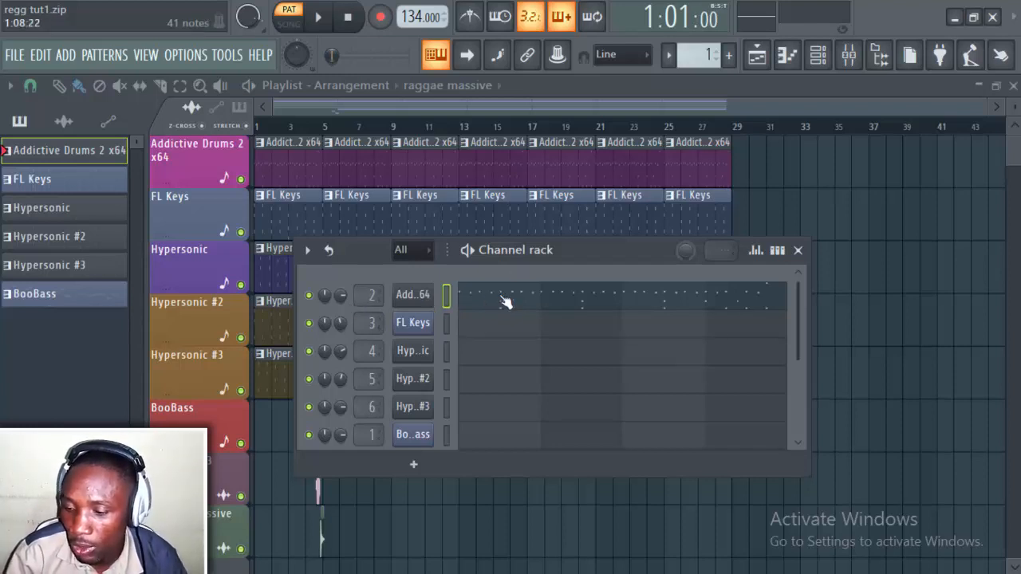
View the whole Addictive Drums 2 kit window and close it
click(410, 301)
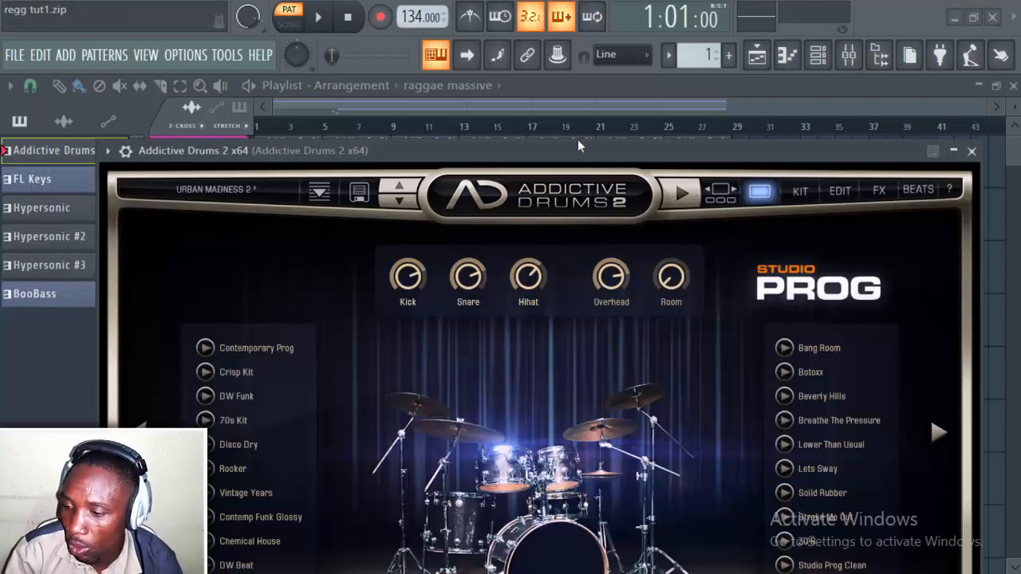
drag(571, 141, 523, 25)
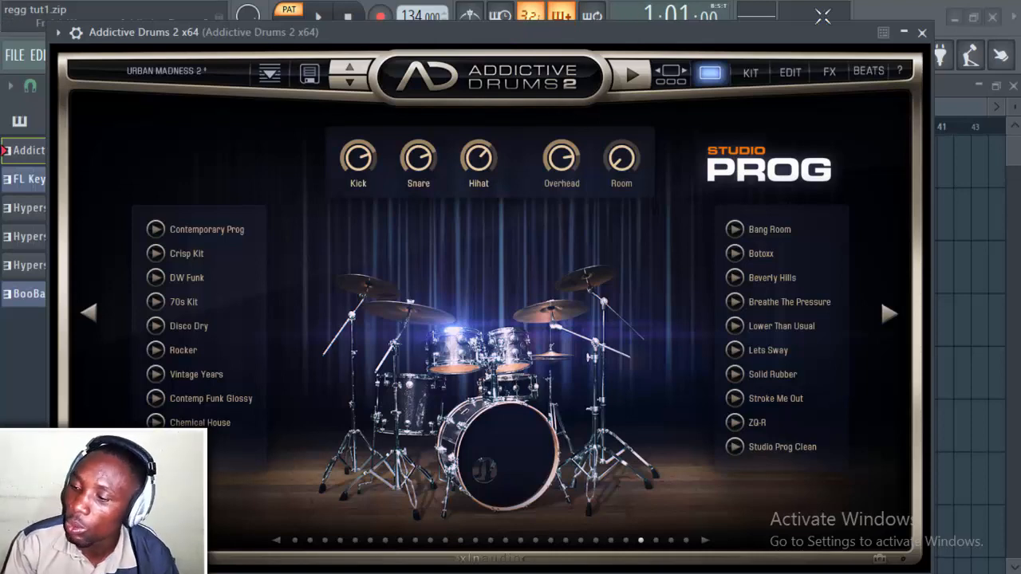
click(923, 32)
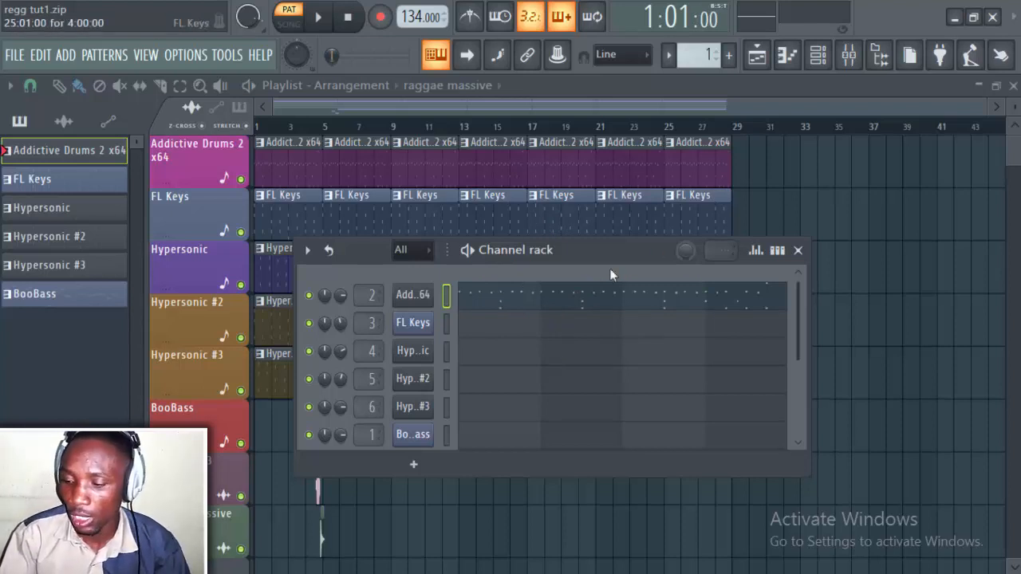
Open the Addictive Drums 2 pattern in the piano roll and look over its notes
click(554, 307)
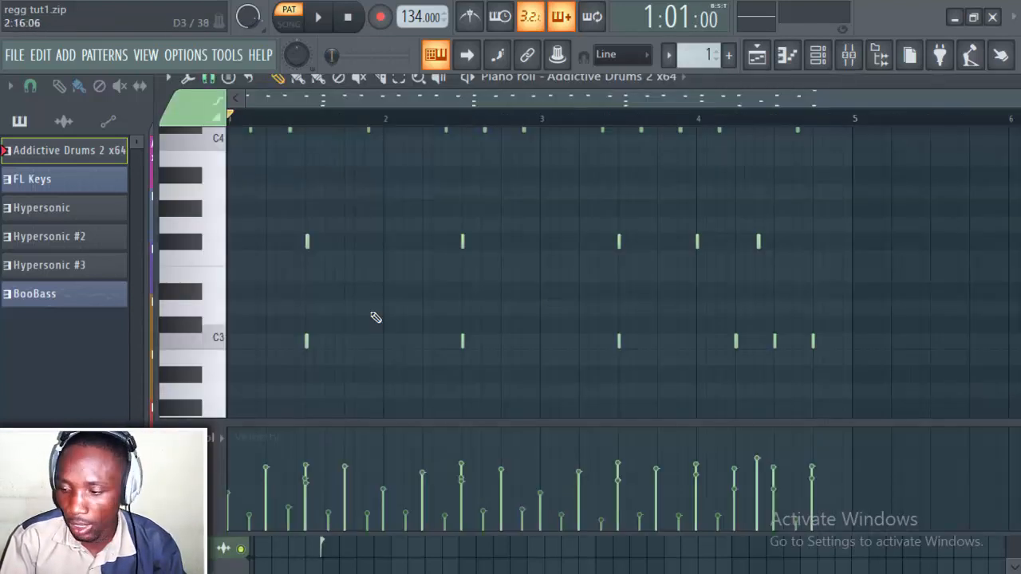
scroll(548, 226, up, 5)
scroll(548, 226, down, 5)
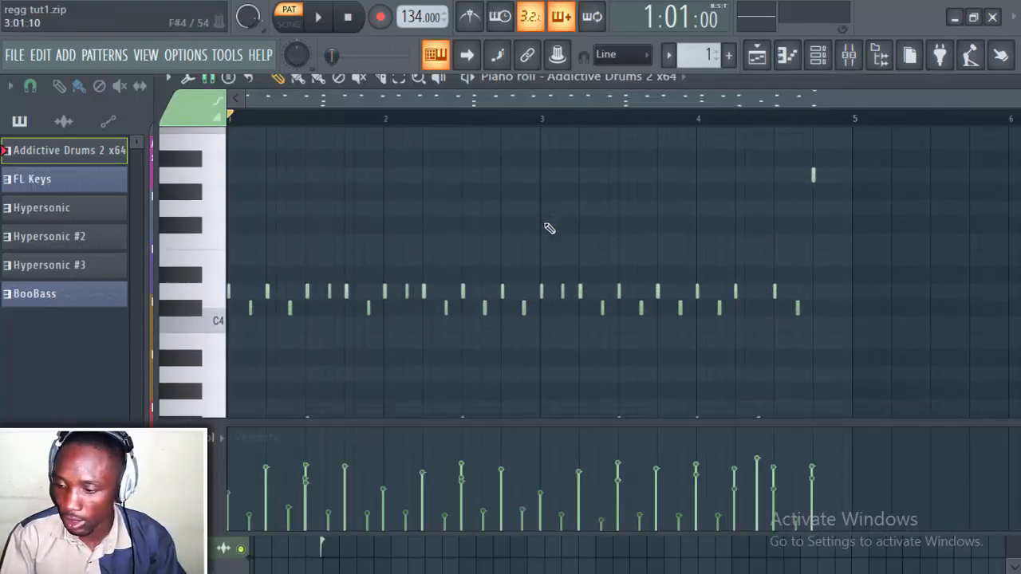
Play the drum pattern while examining its low and high notes, and stop playback
key(space)
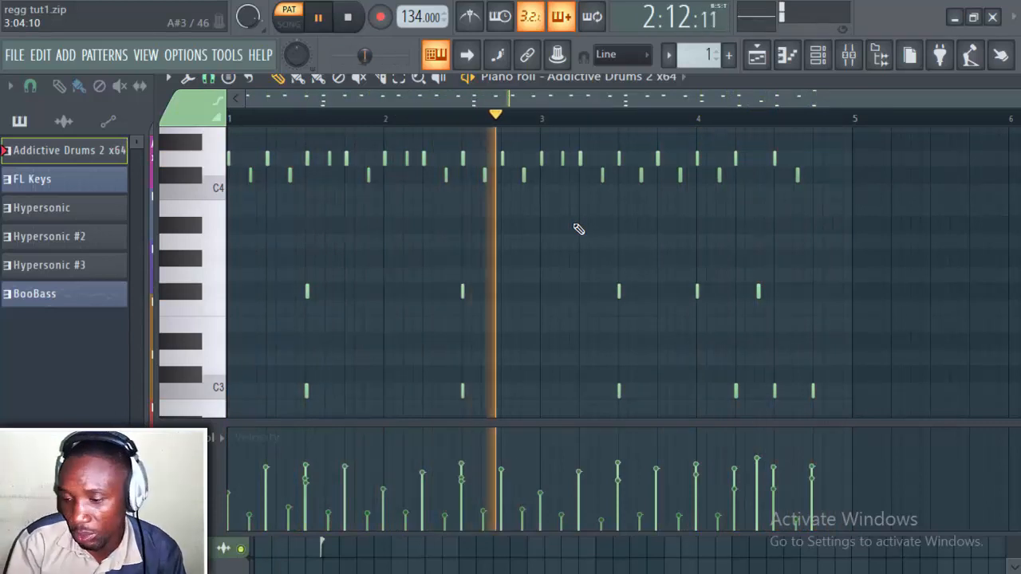
scroll(624, 244, down, 2)
scroll(591, 249, down, 3)
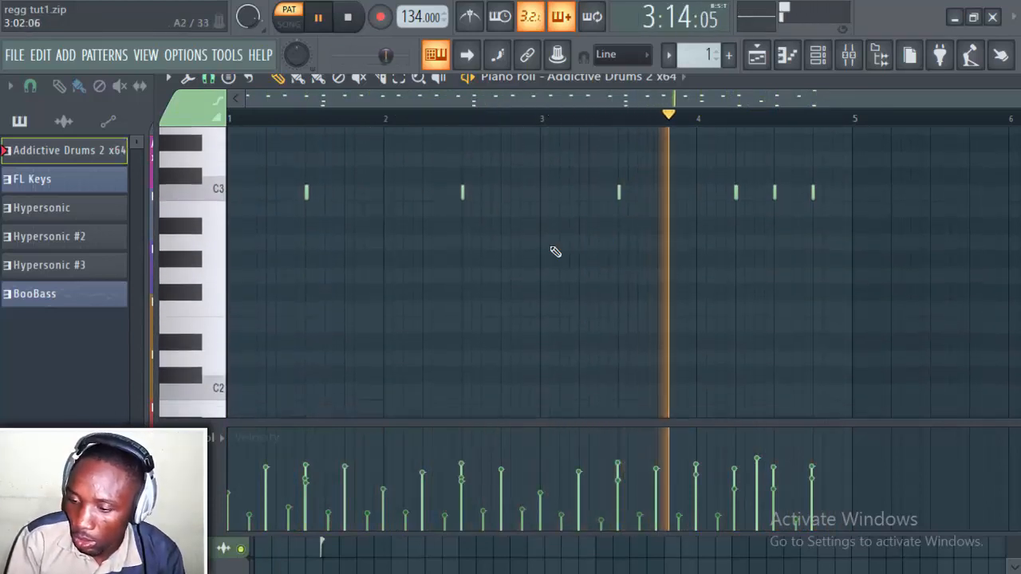
scroll(531, 264, up, 4)
key(space)
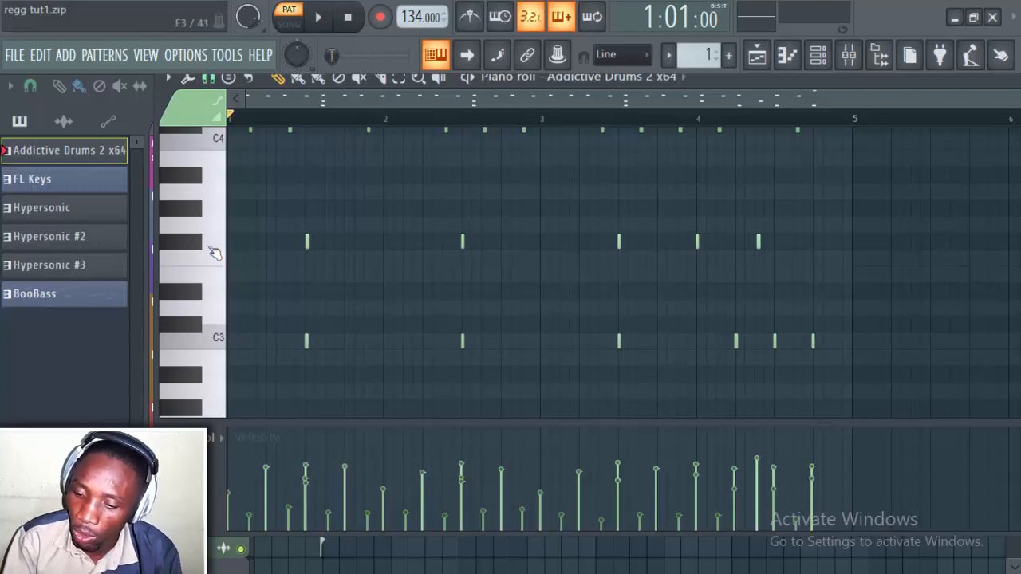
Audition the drum sounds on the piano roll keyboard around C4
scroll(185, 255, up, 4)
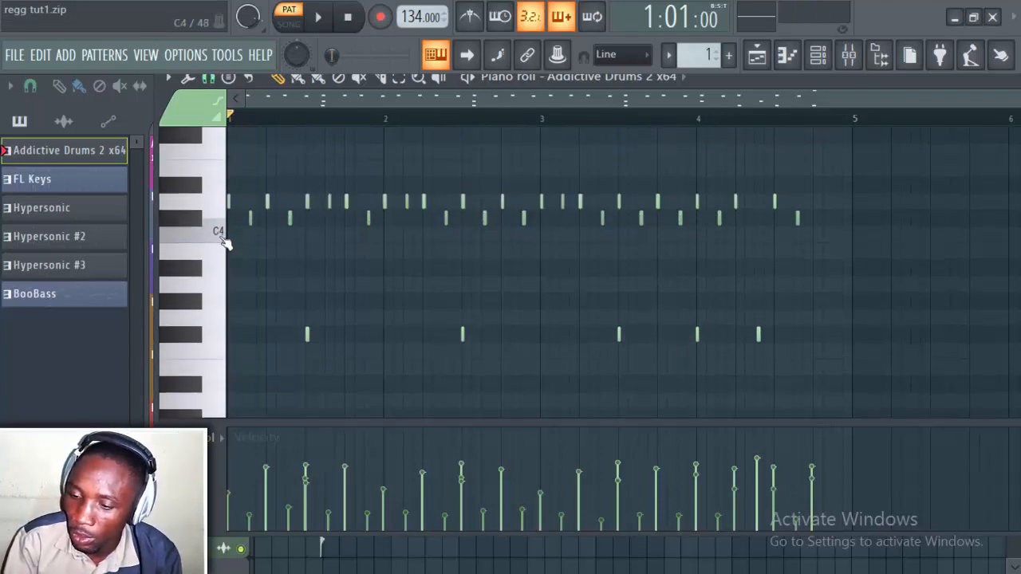
click(205, 267)
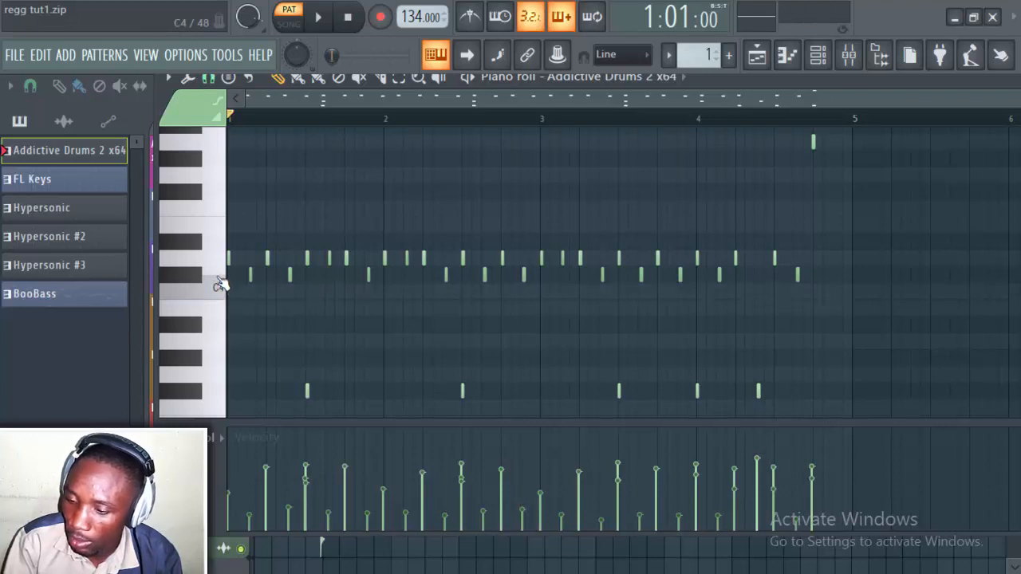
click(193, 284)
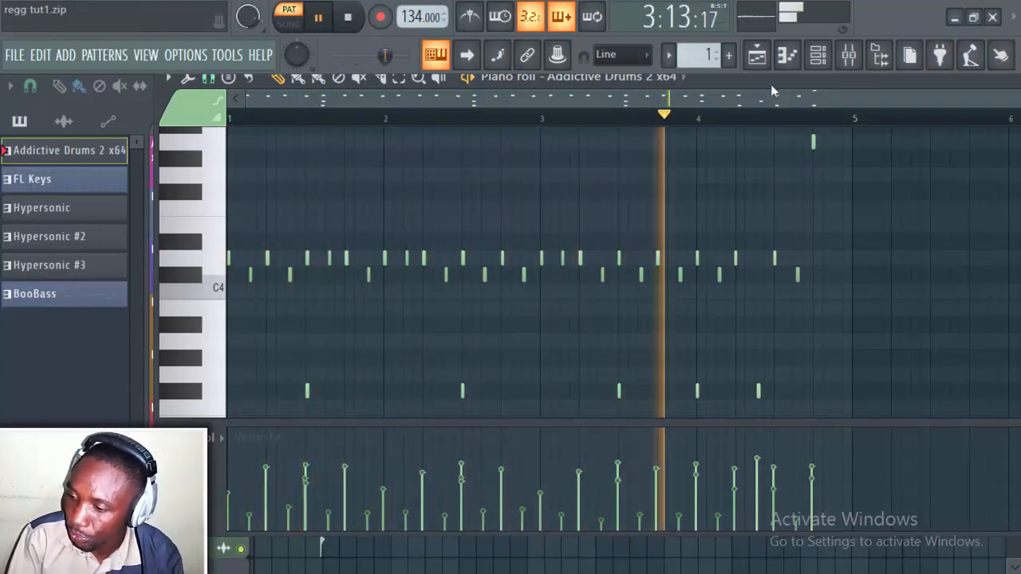
Return to the channel rack and reopen the Addictive Drums 2 notes in the piano roll during playback
click(790, 58)
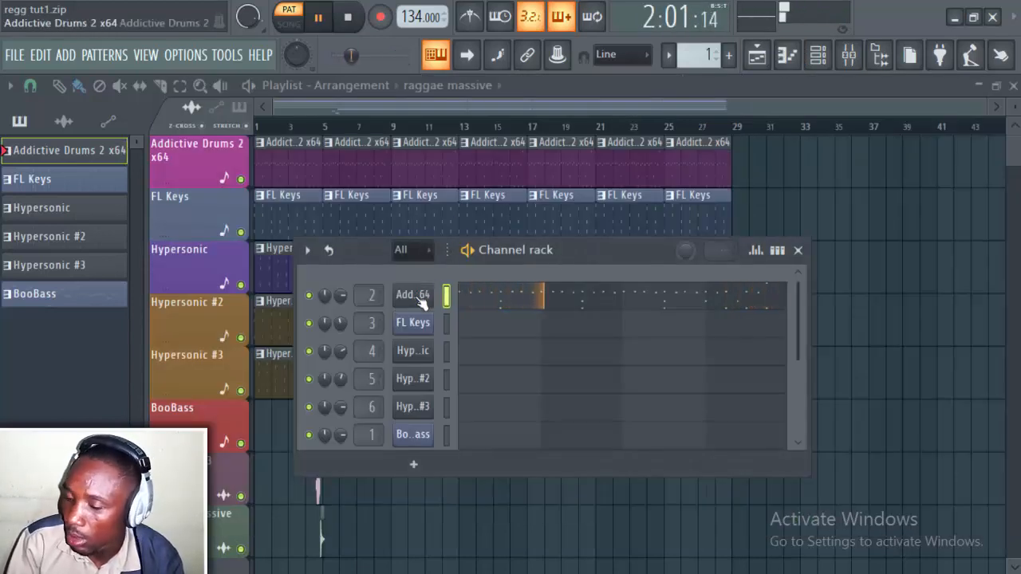
click(541, 302)
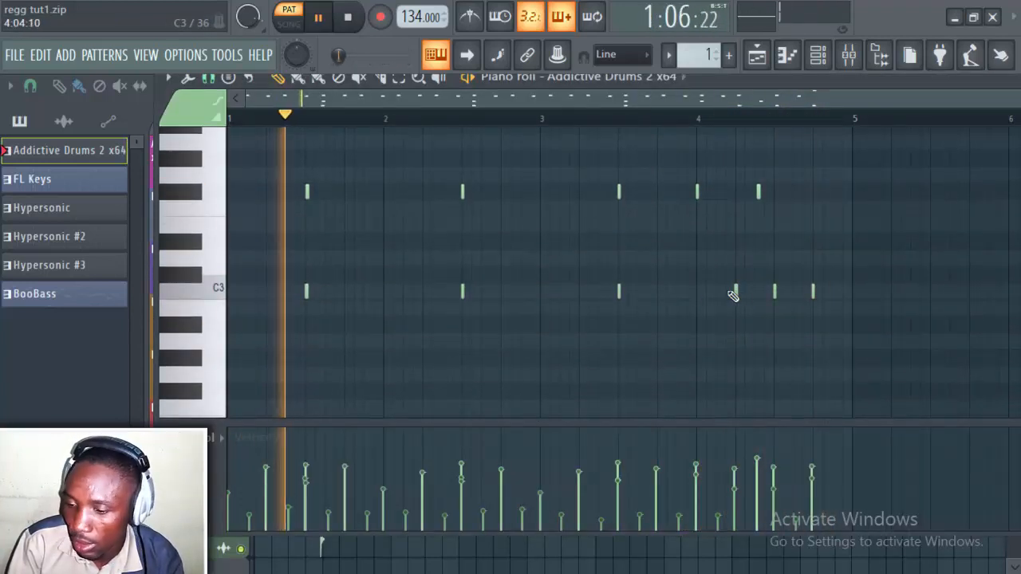
Stop the drum playback, return to the channel rack and open the FL Keys instrument, moving its window clear of the pattern list
key(space)
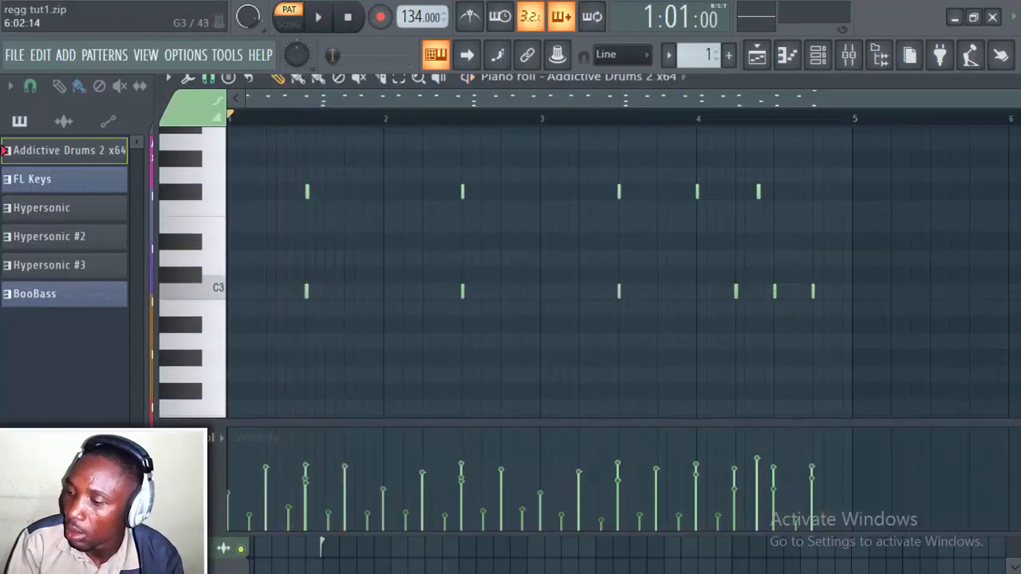
click(757, 54)
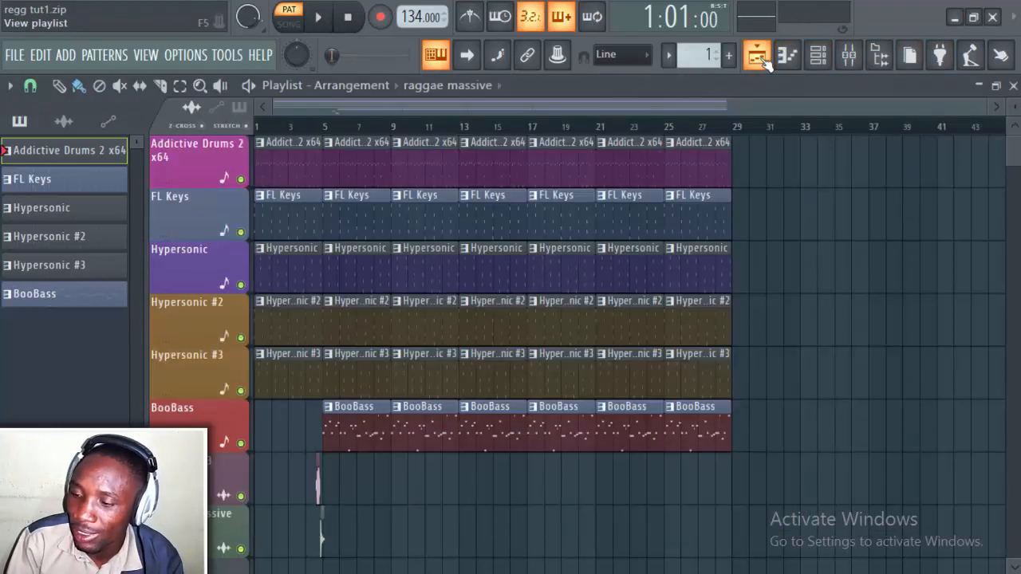
click(820, 56)
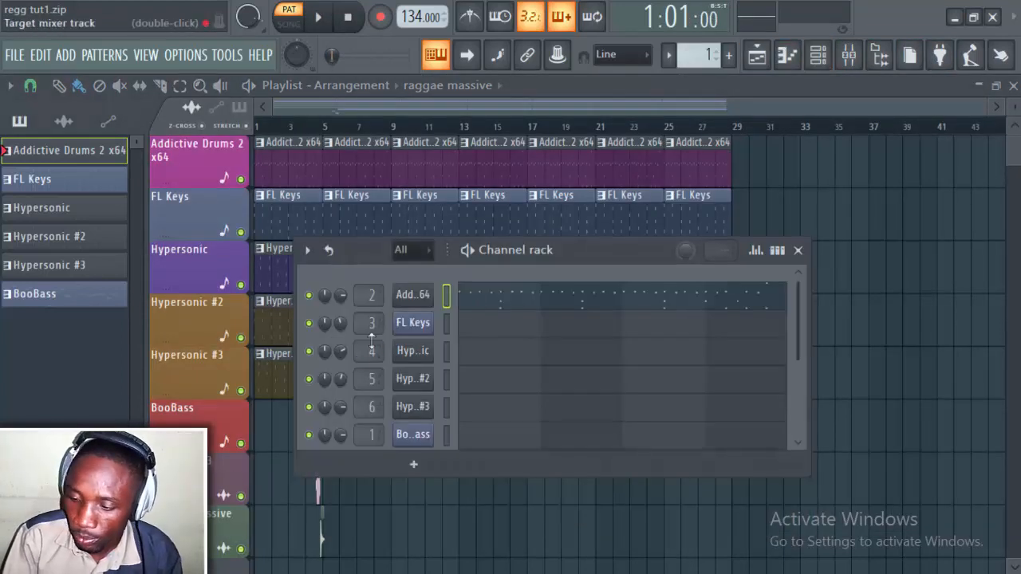
click(411, 324)
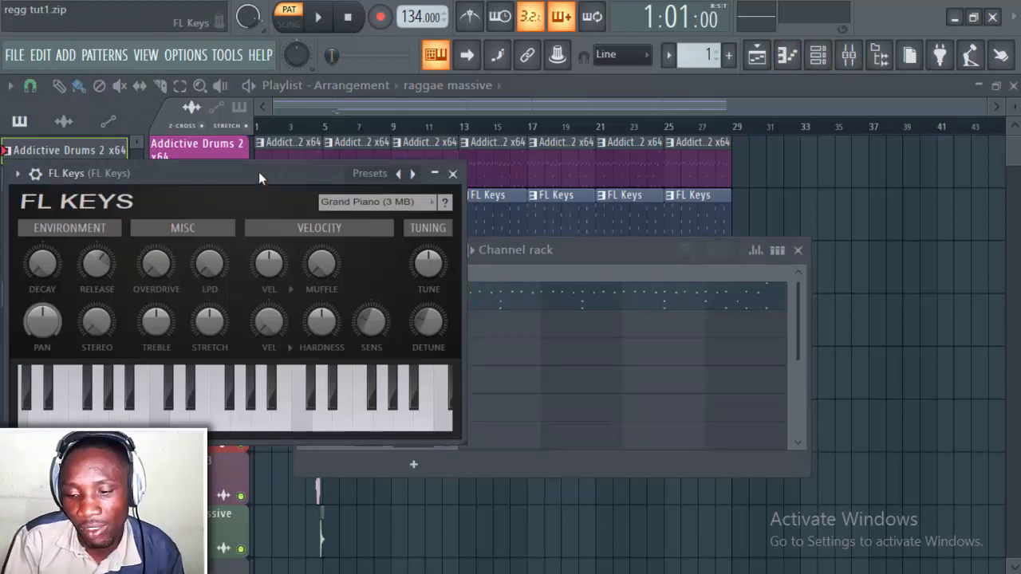
drag(258, 172, 315, 151)
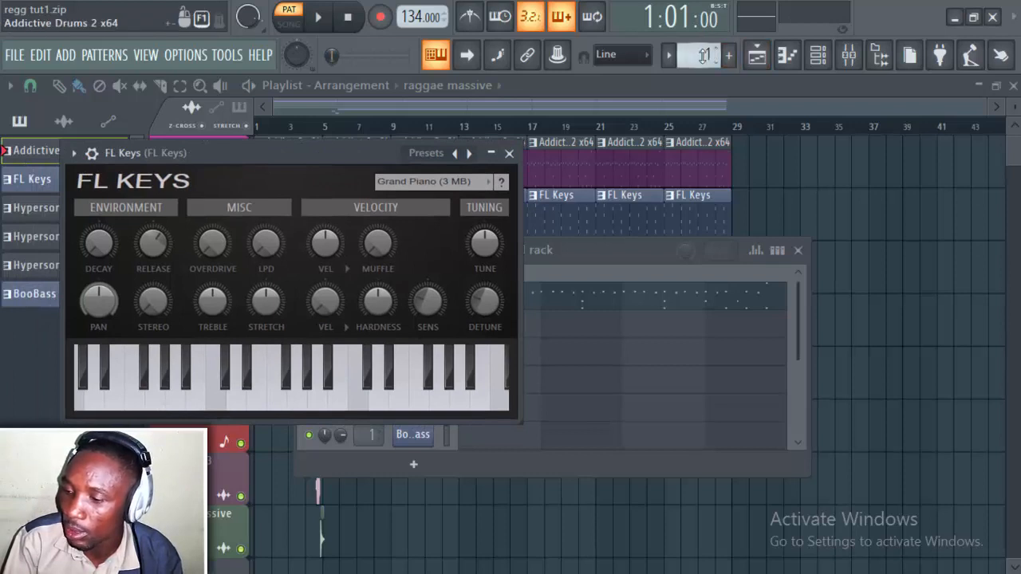
Play the FL Keys pattern, examine its chord notes in the piano roll, and stop playback
click(5, 178)
key(space)
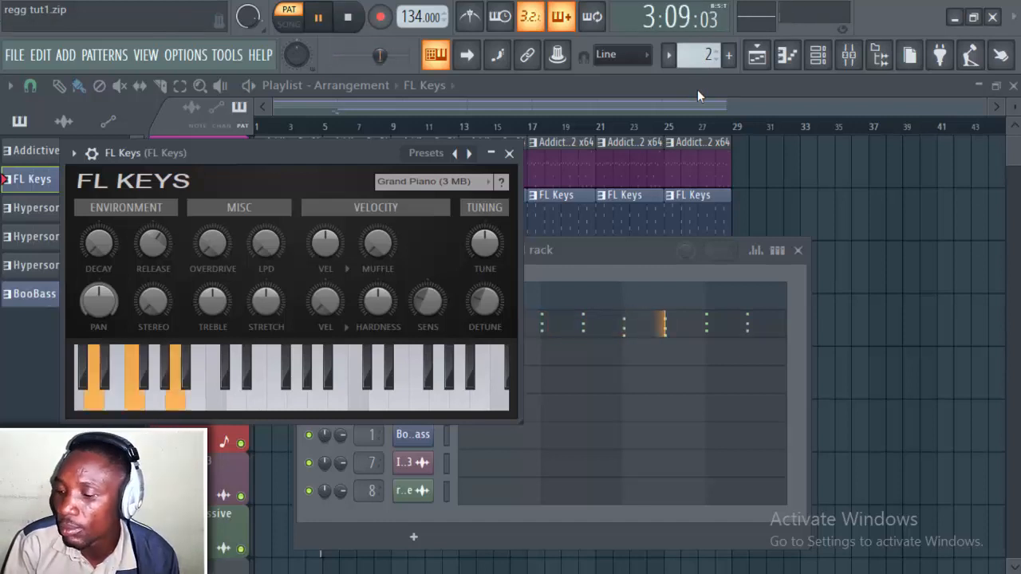
click(674, 331)
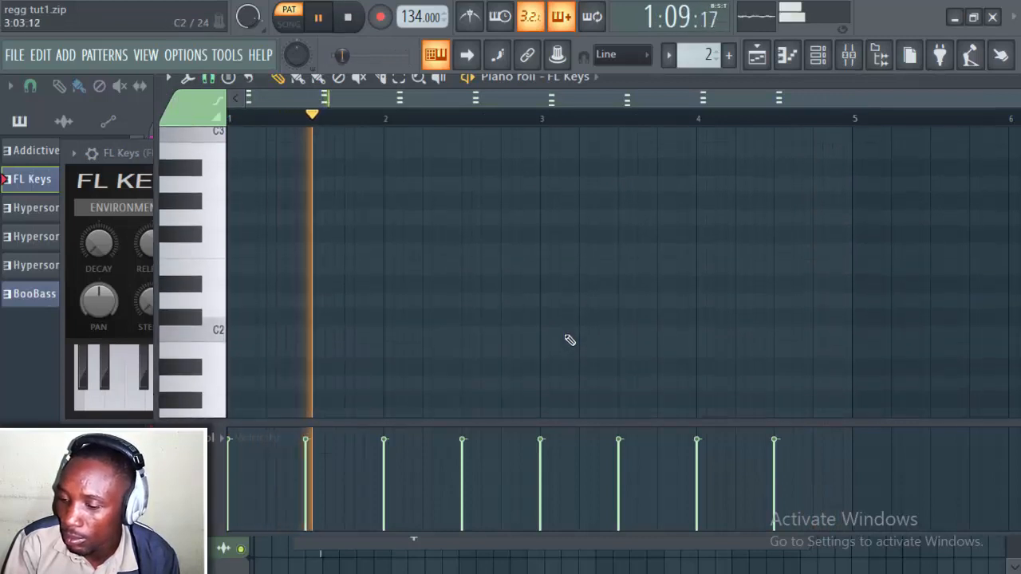
scroll(569, 340, down, 3)
scroll(570, 327, up, 5)
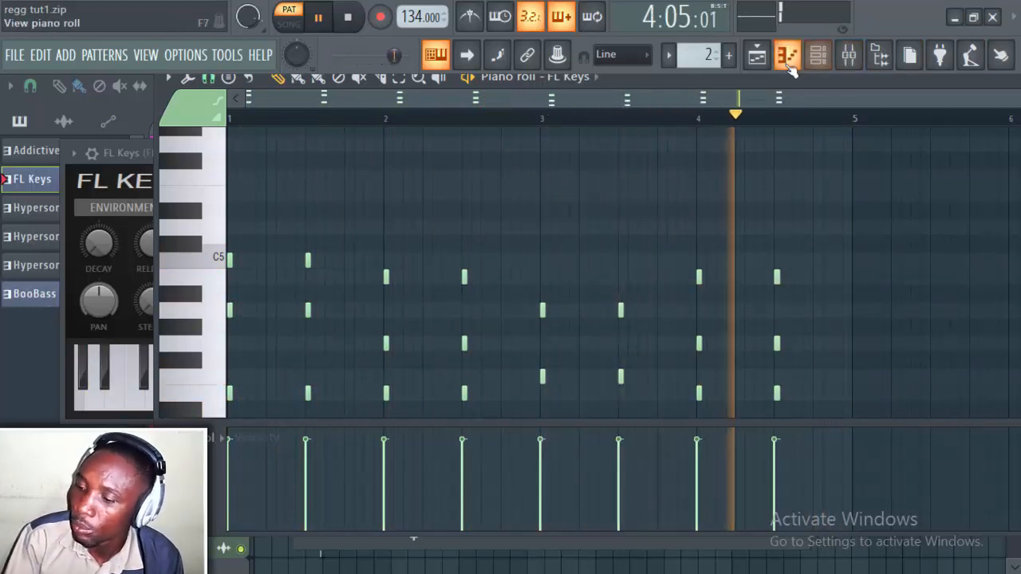
key(space)
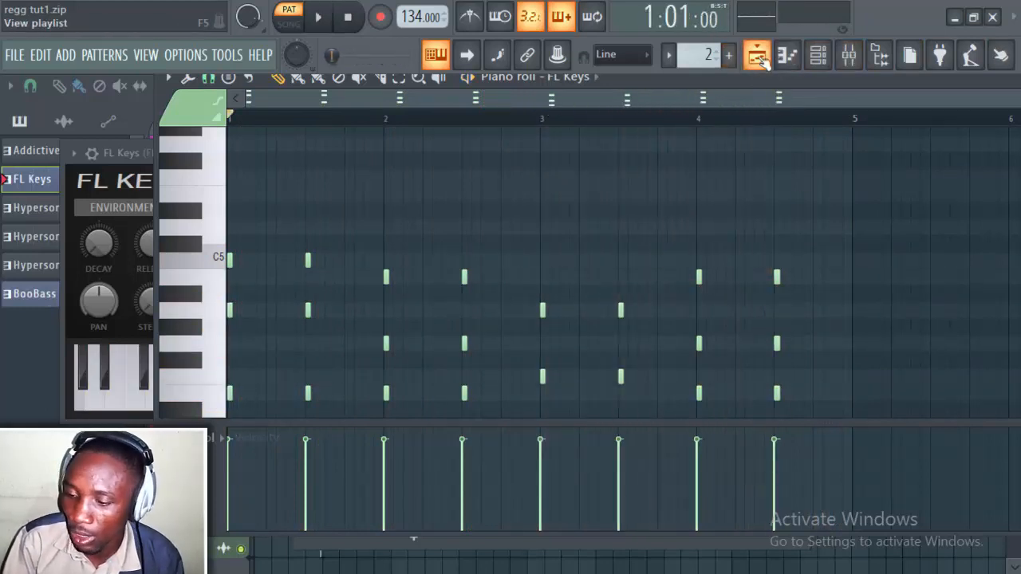
Bring the FL Keys instrument back up, review its available piano and organ sounds, and close it
click(822, 57)
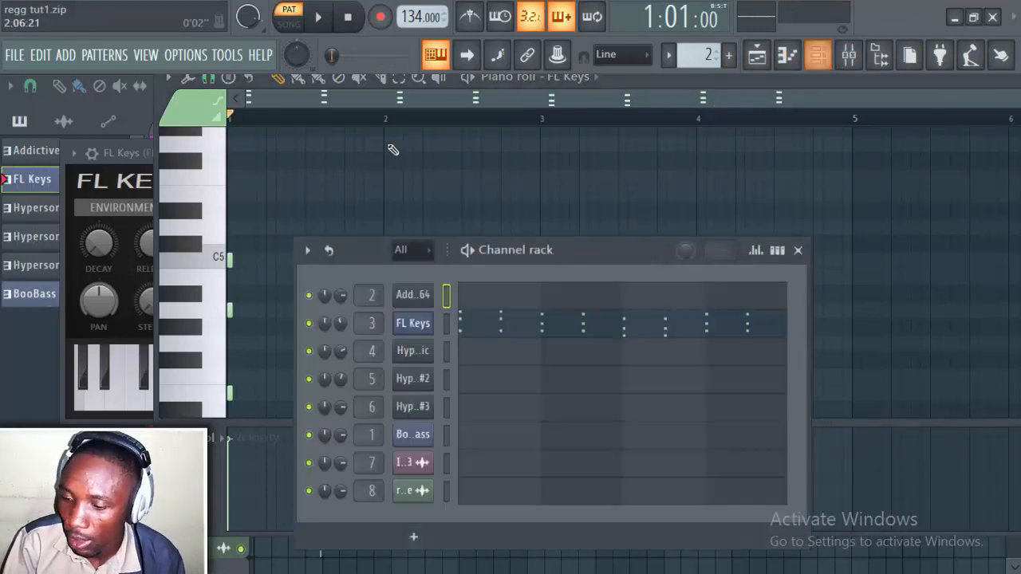
click(137, 152)
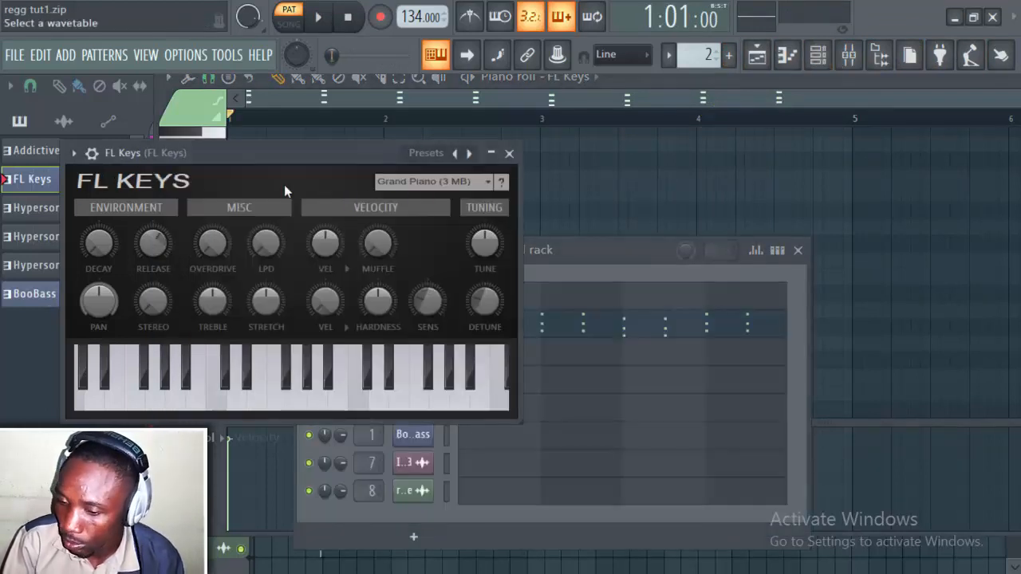
click(411, 184)
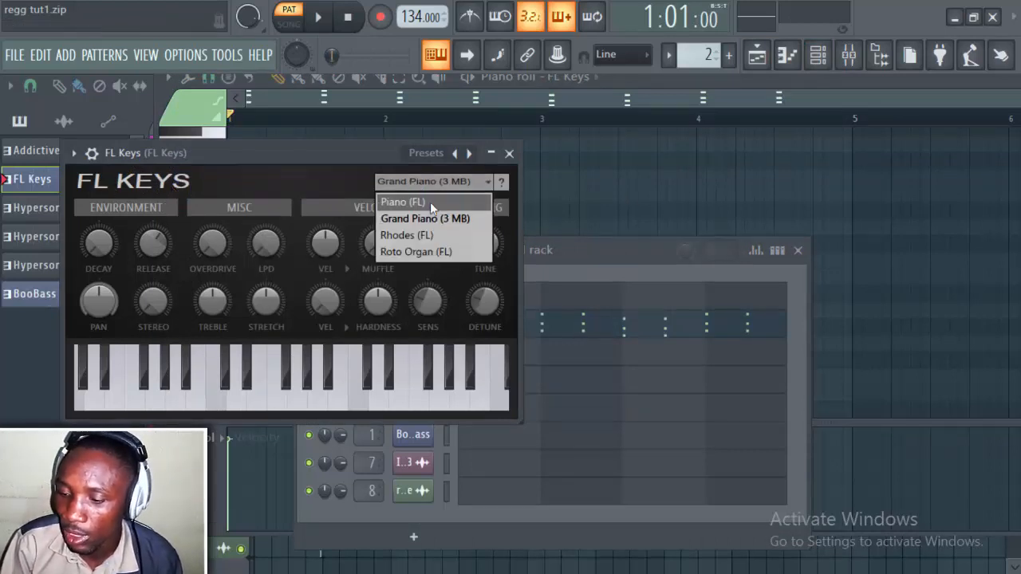
click(509, 153)
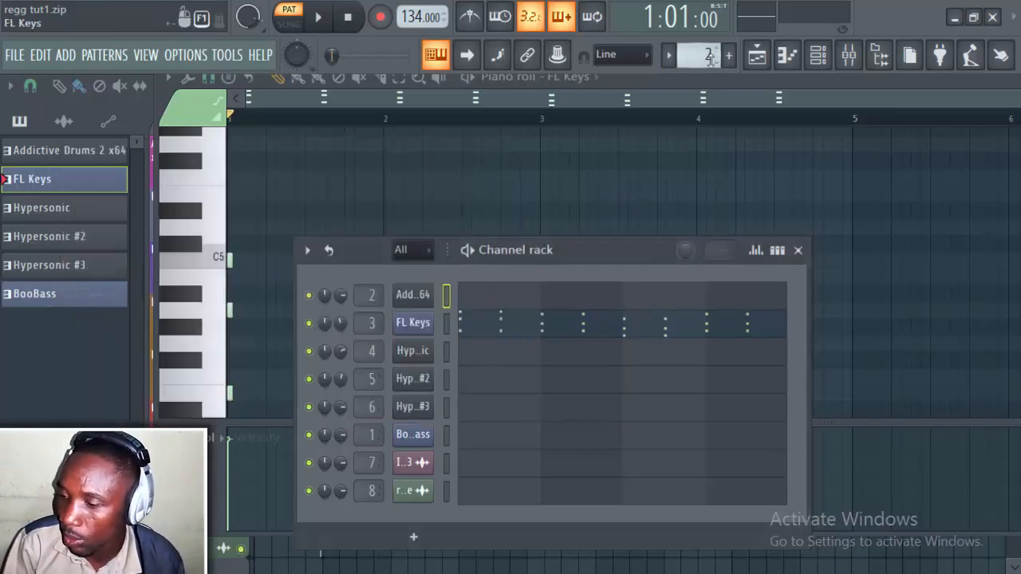
Switch to the Hypersonic pattern and inspect the patch loaded in its instrument, closing the instrument window when done
scroll(709, 58, down, 1)
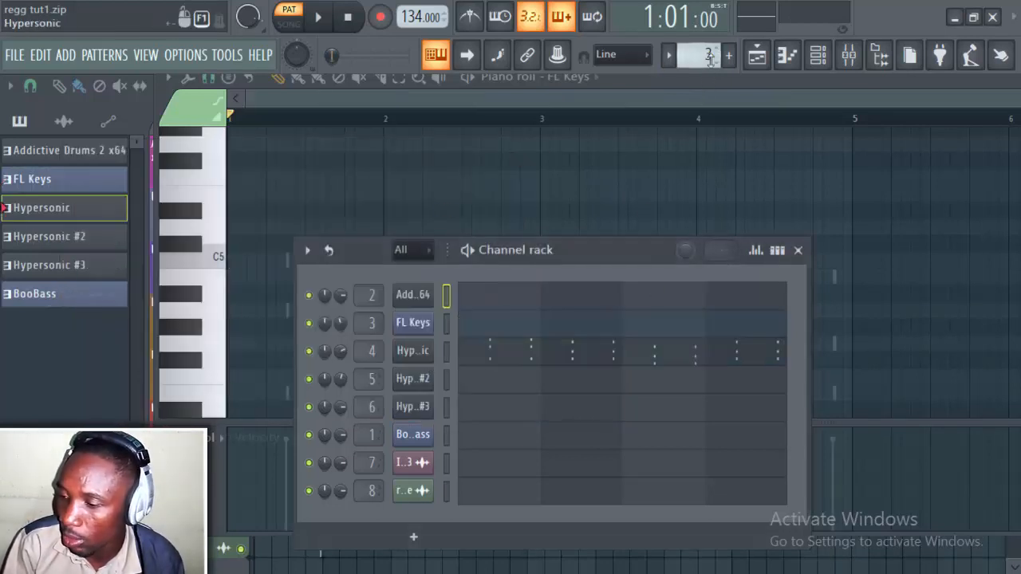
click(416, 356)
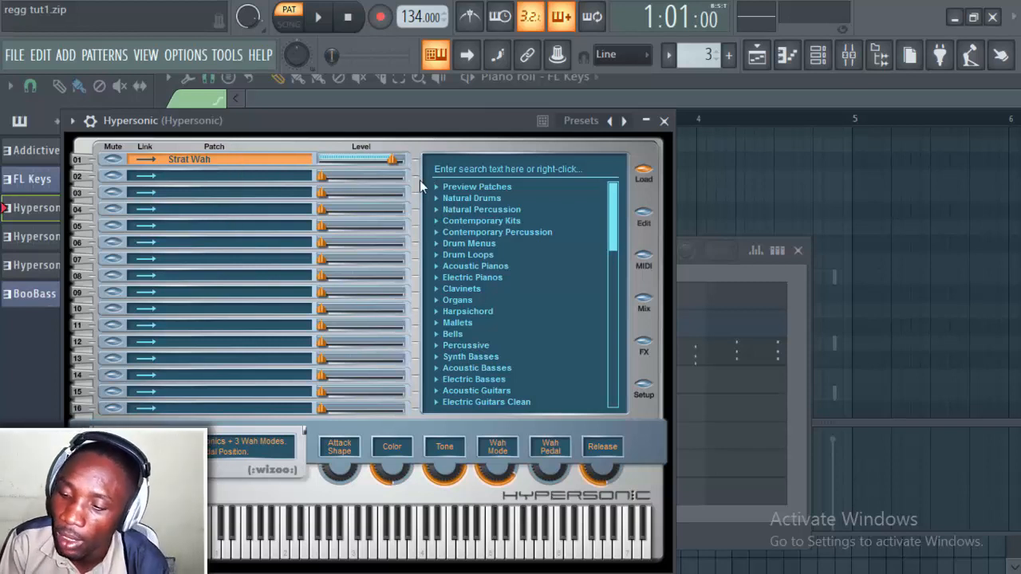
click(665, 120)
Play the Hypersonic pattern, examine its chord notes in the piano roll, and stop playback
key(space)
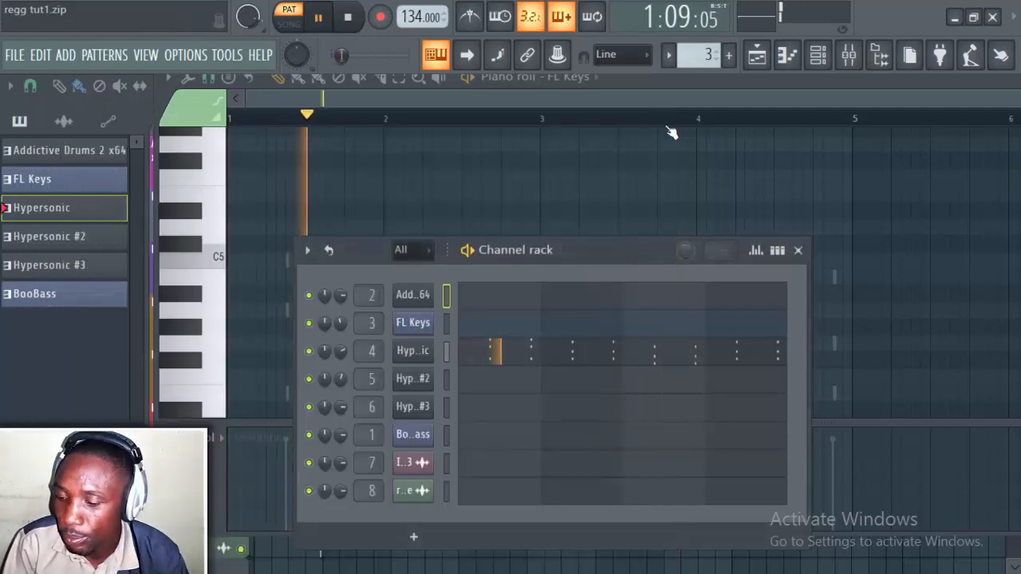
click(538, 356)
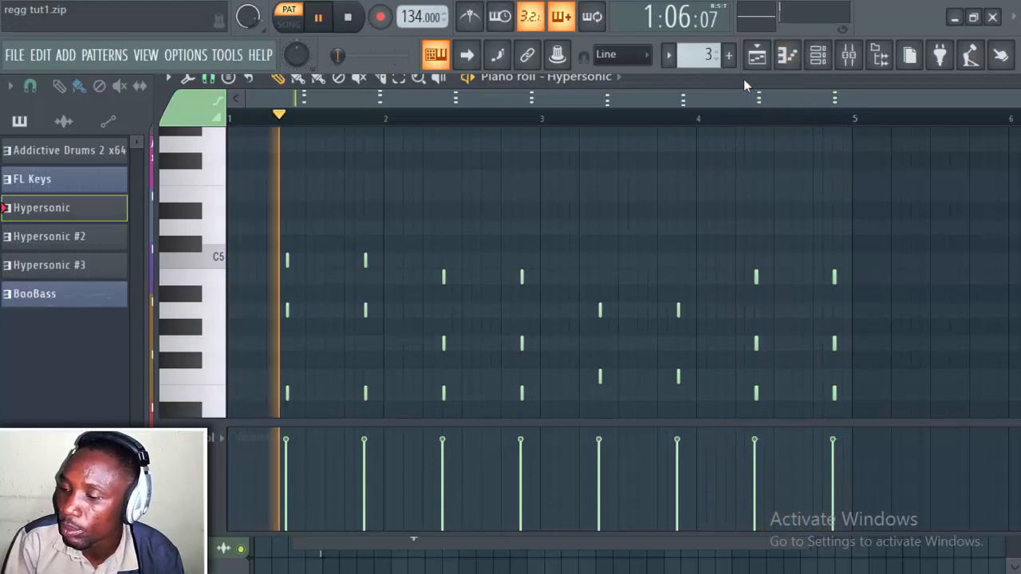
key(space)
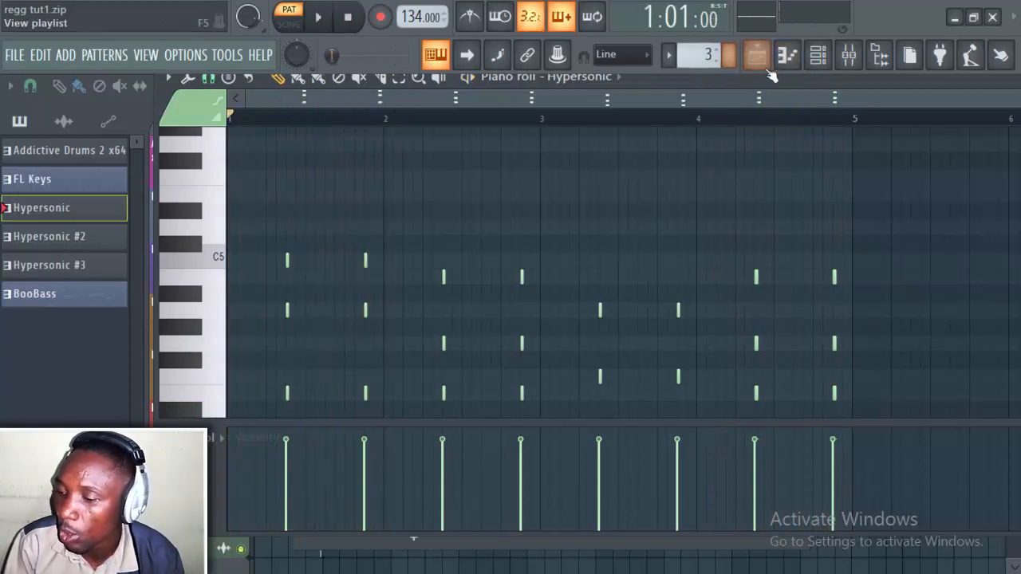
Return to the channel rack over the playlist, view the Hypersonic #2 instrument's patch, and move its window out of the way
click(758, 54)
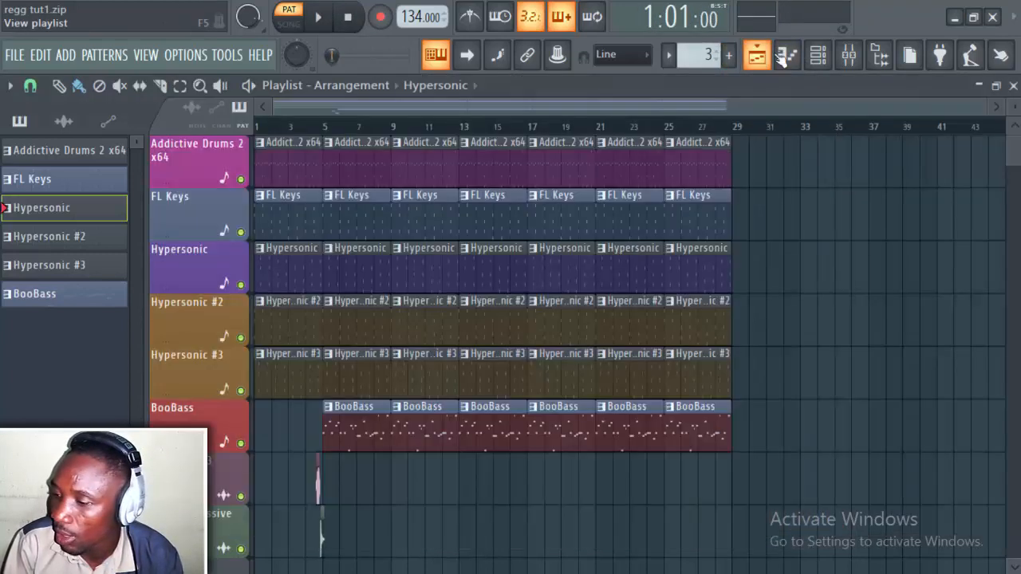
click(818, 55)
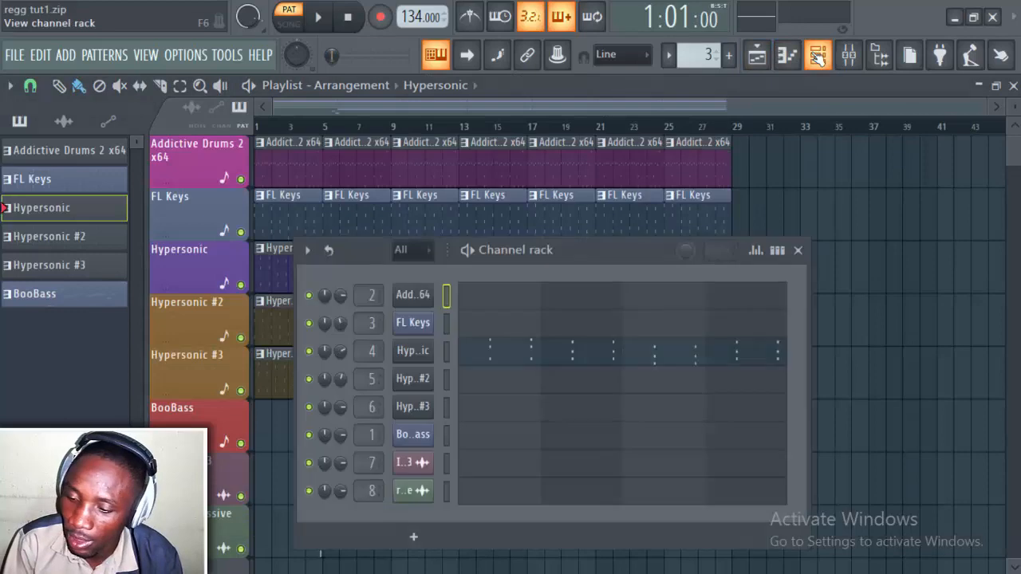
click(423, 388)
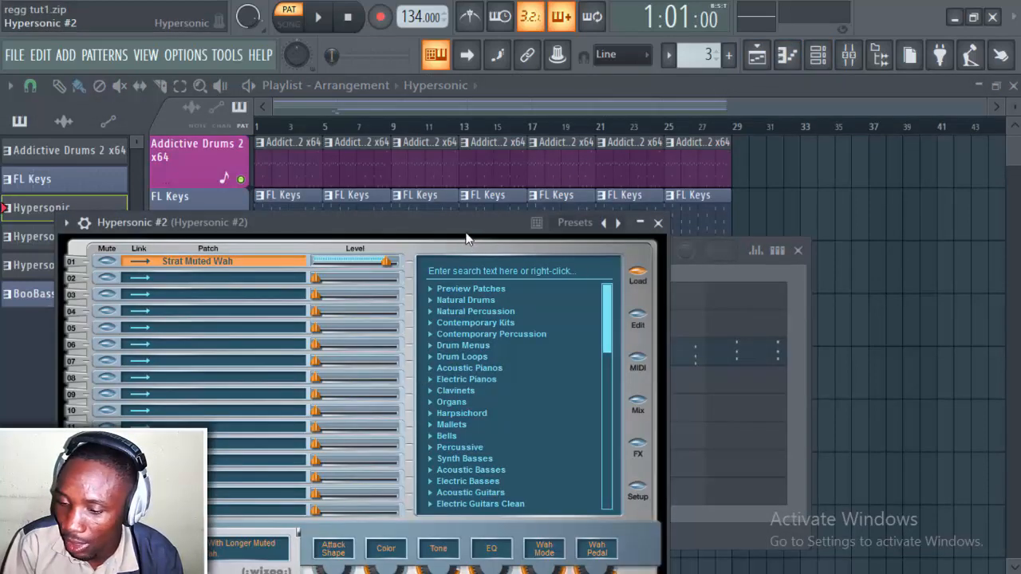
drag(446, 225, 323, 529)
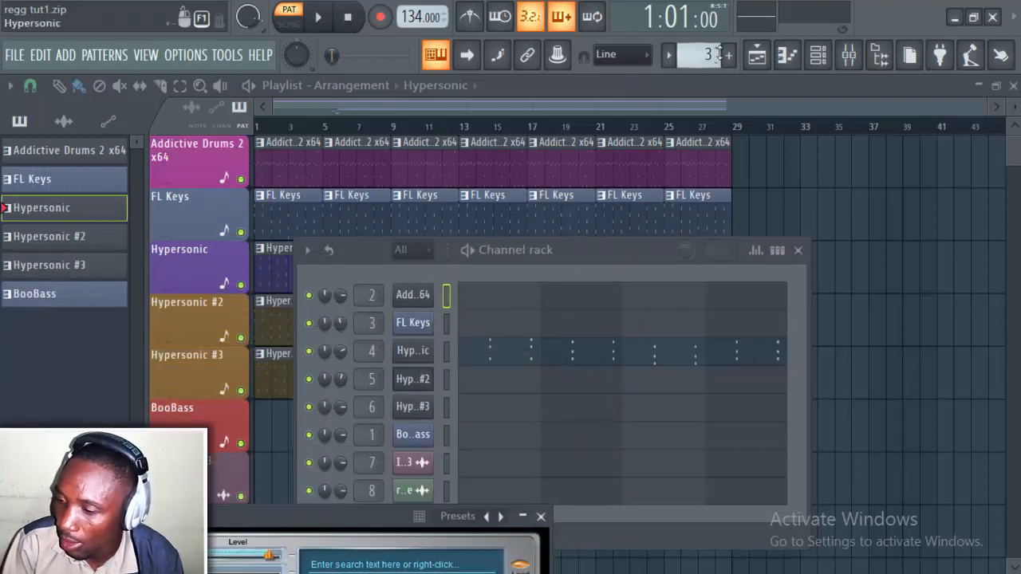
Play the Hypersonic #2 pattern, compare it by ear with the first Hypersonic pattern, and stop playback
scroll(709, 54, up, 1)
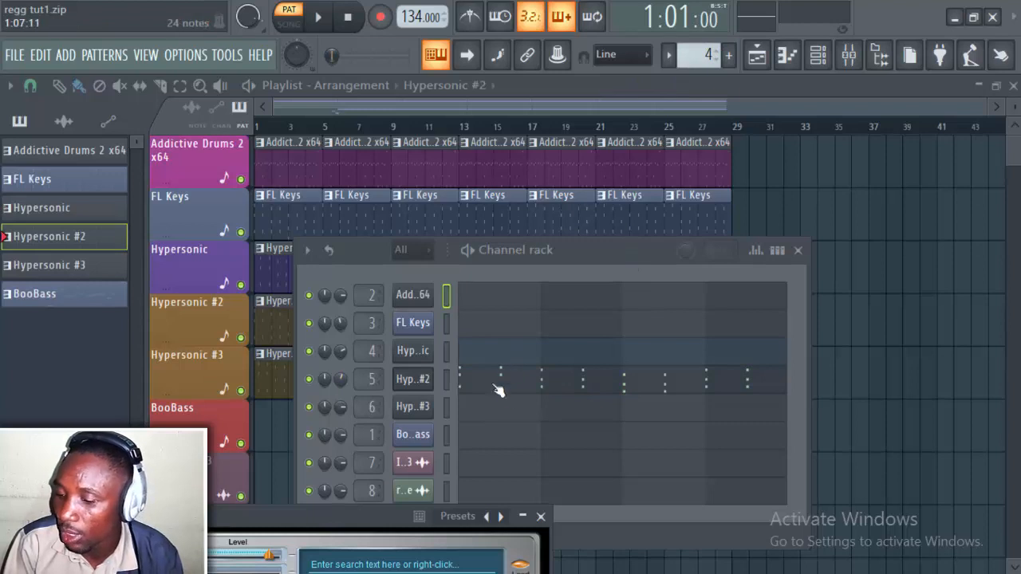
key(space)
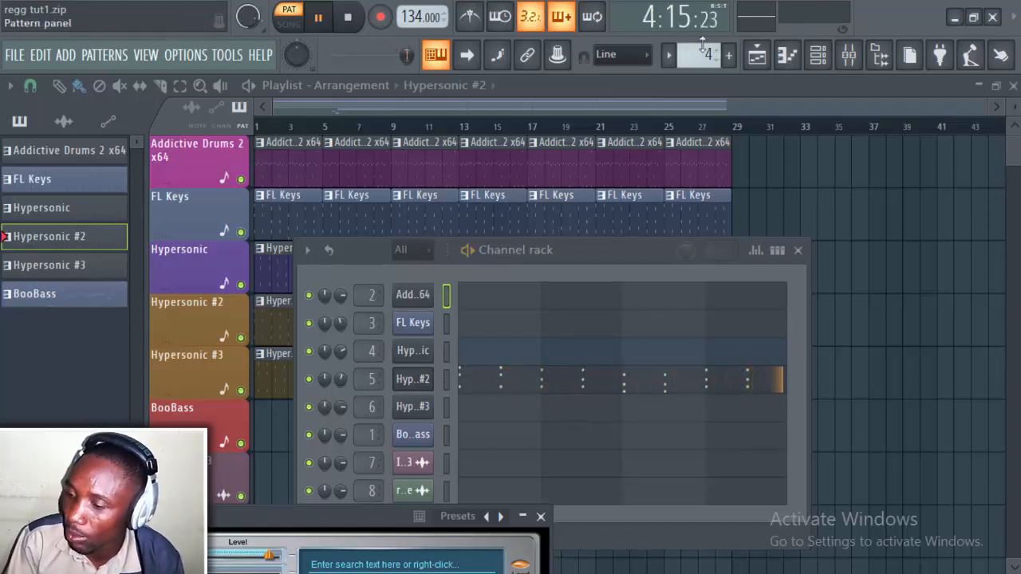
scroll(699, 55, down, 1)
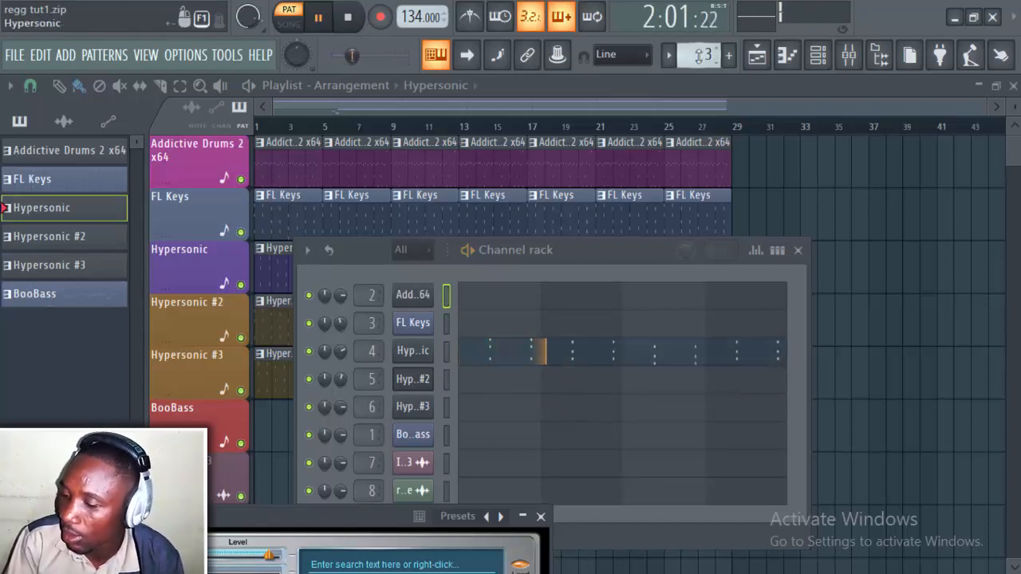
scroll(699, 55, up, 1)
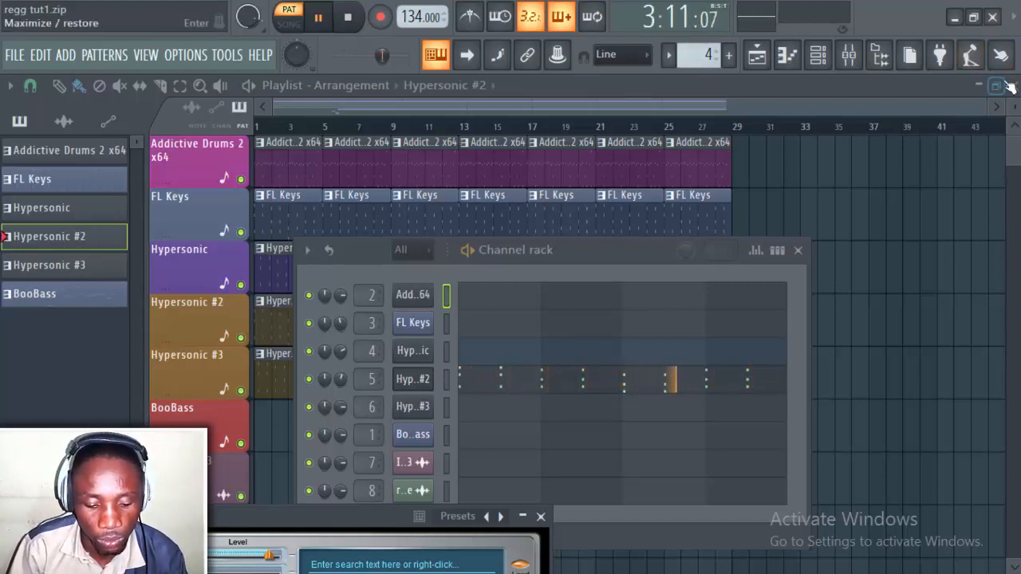
key(space)
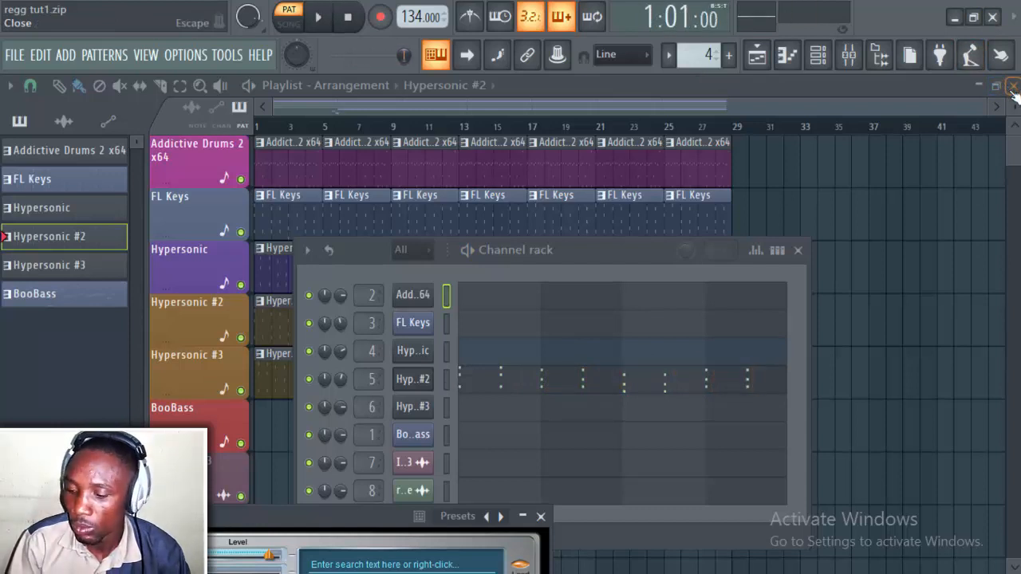
Bring the Hypersonic #2 instrument window back into full view, check its patch, and close it
click(423, 388)
click(422, 388)
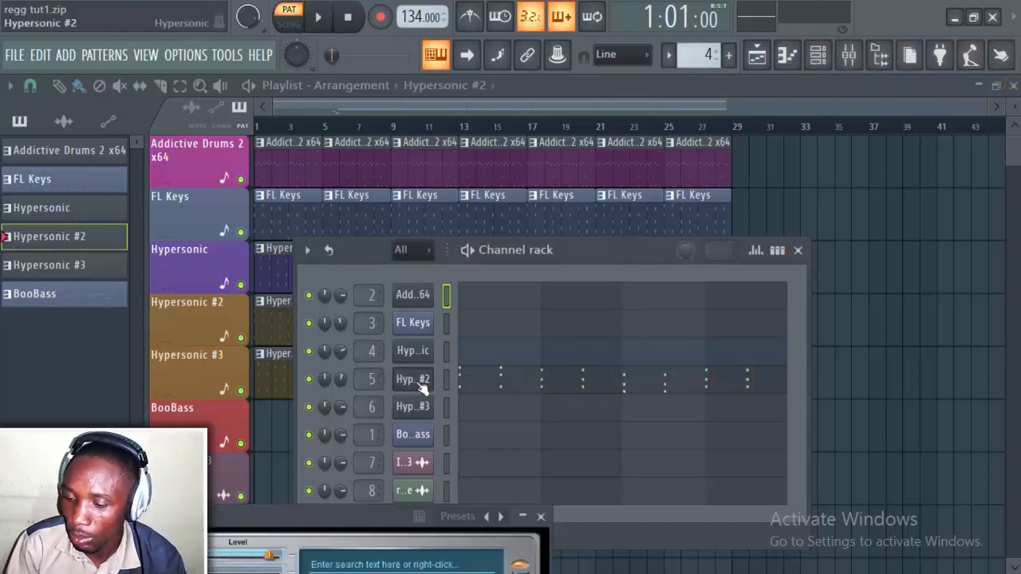
drag(253, 526, 371, 107)
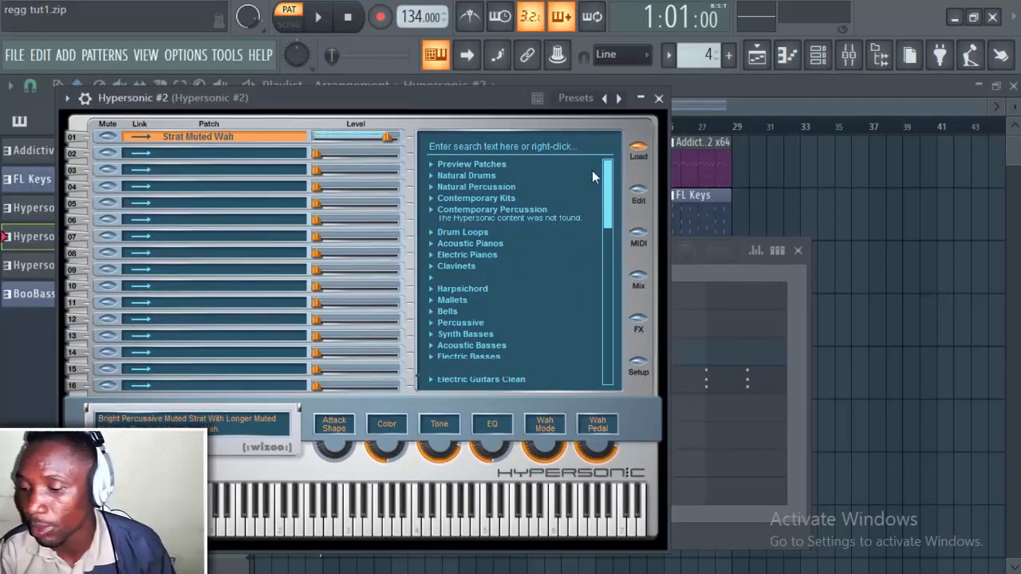
click(658, 99)
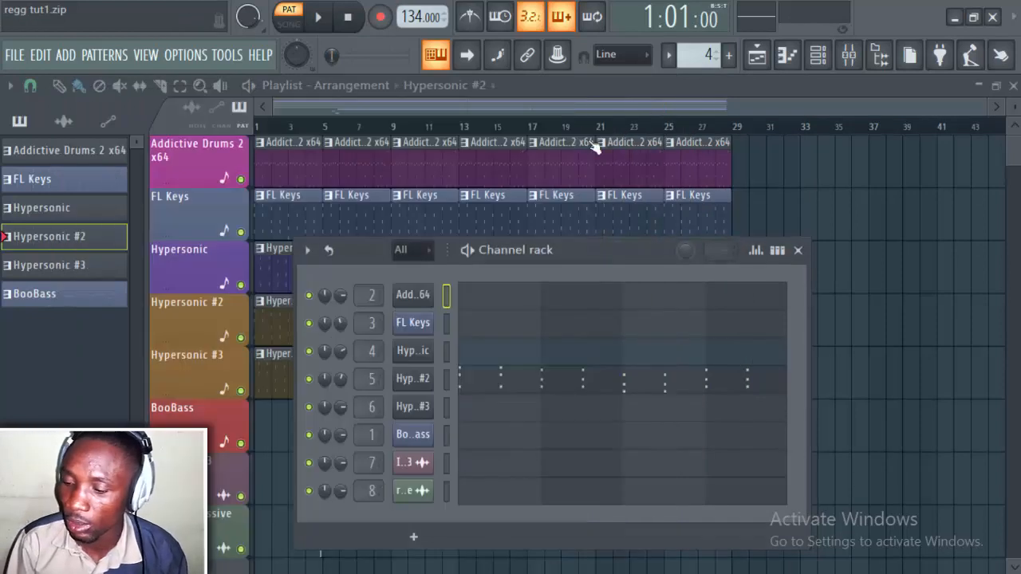
Open the Hypersonic #3 instrument to view its patch, switch to its pattern, and restore the channel rack's note overview
click(410, 407)
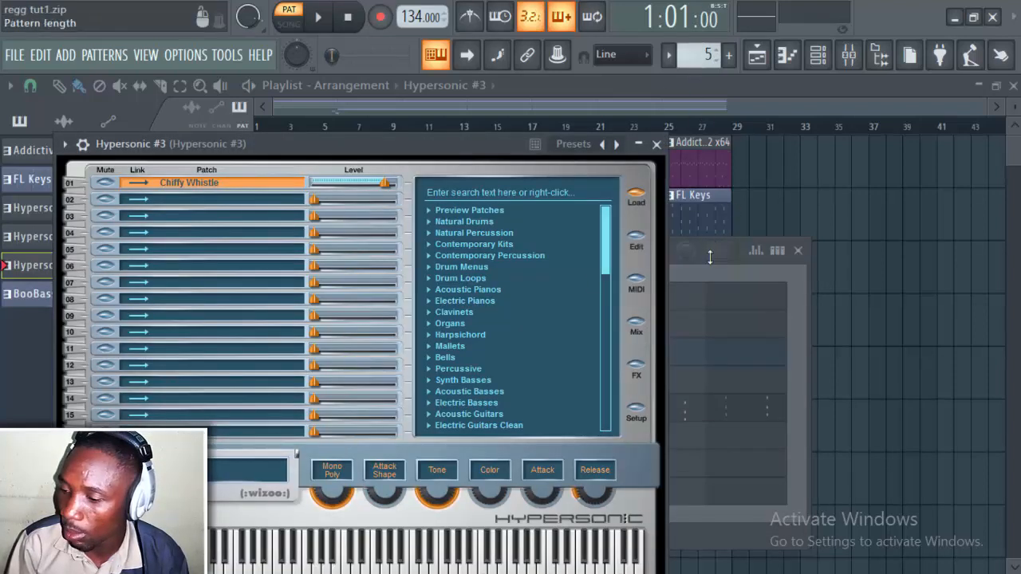
click(753, 249)
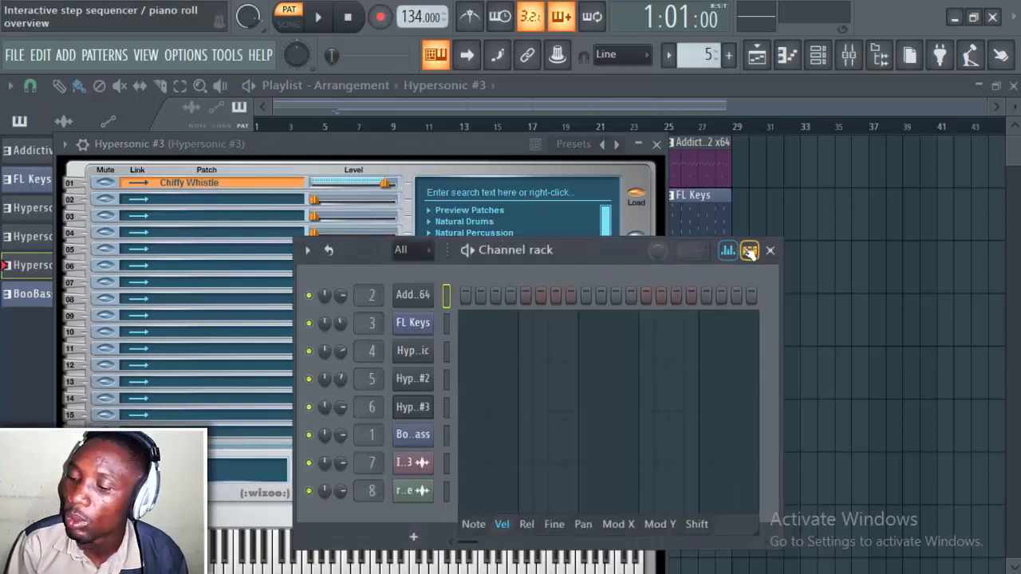
click(750, 250)
Open the Hypersonic #3 notes in the piano roll and examine them down to C4 during playback
click(525, 408)
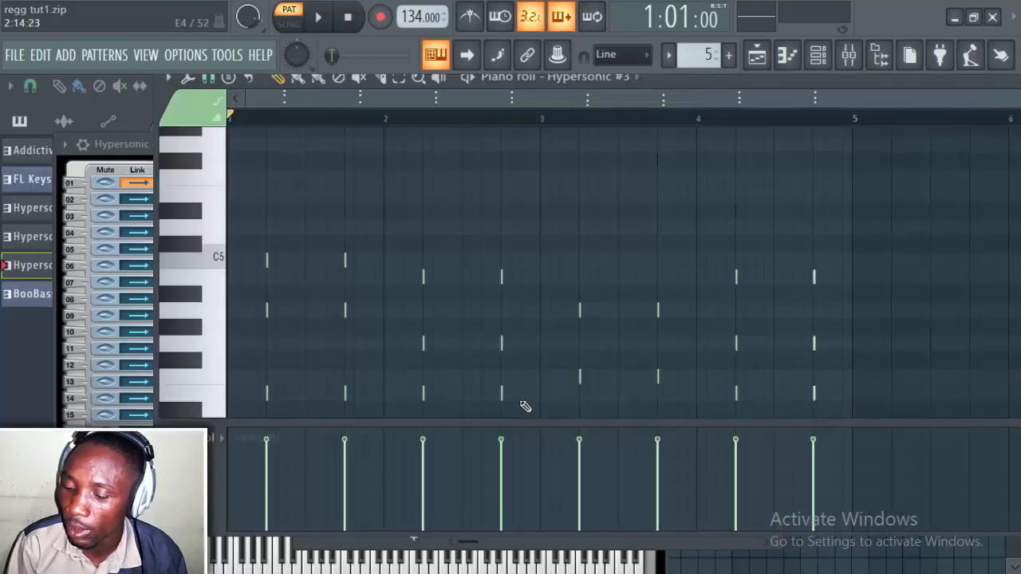
key(space)
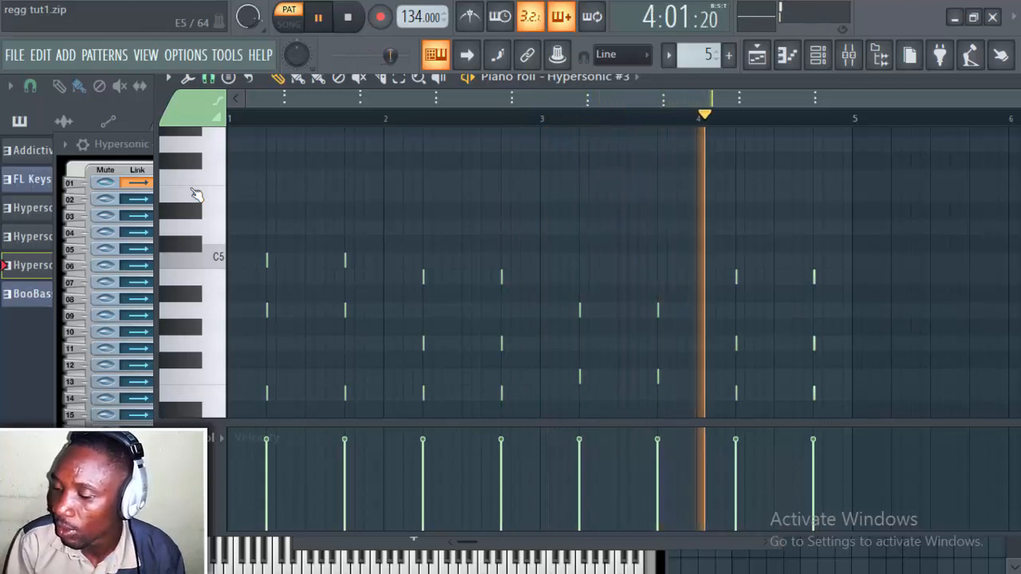
scroll(790, 219, down, 3)
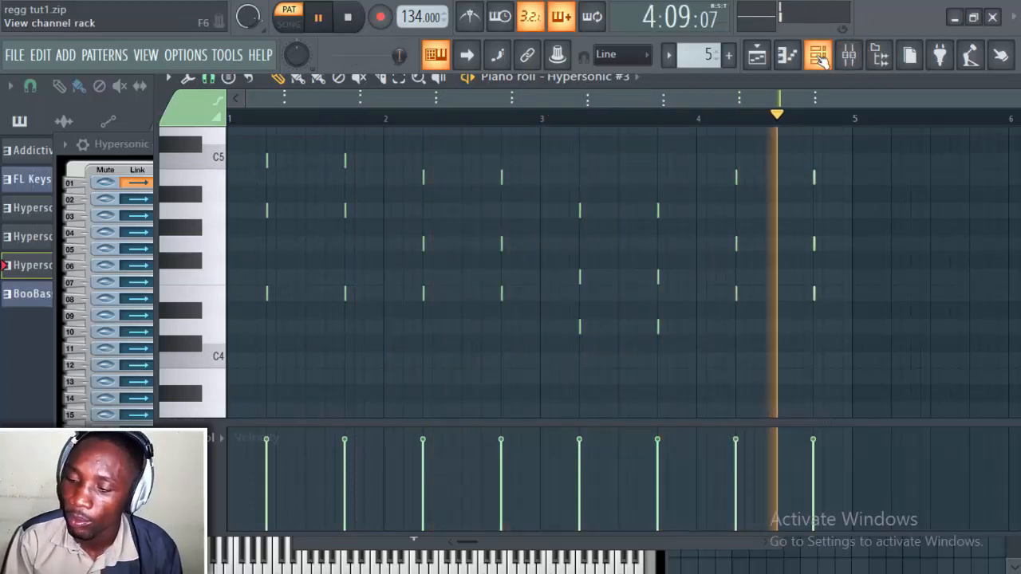
Stop playback, switch to the BooBass pattern, and open the BooBass instrument to view its controls, closing it after the check
click(757, 55)
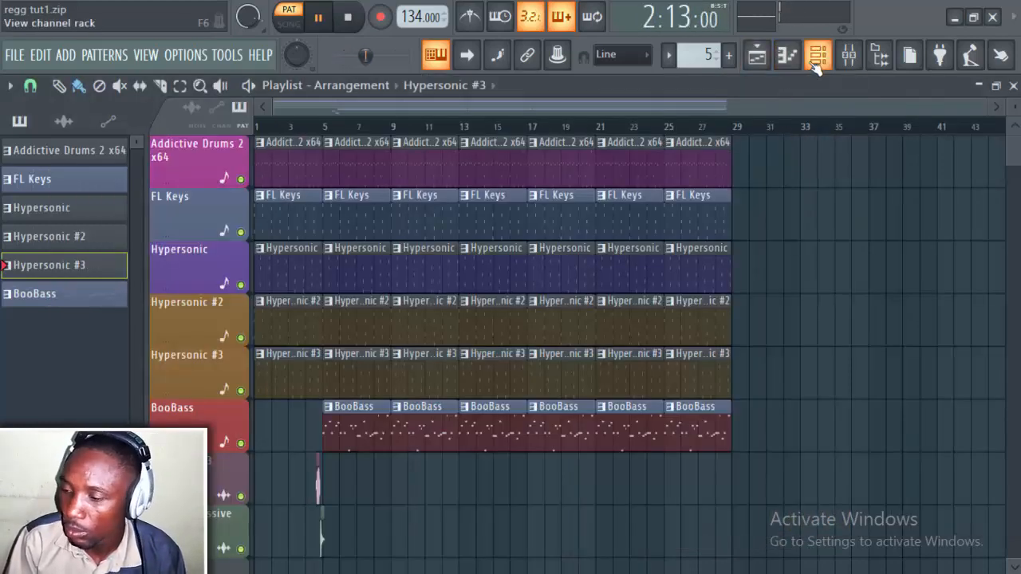
key(space)
click(819, 56)
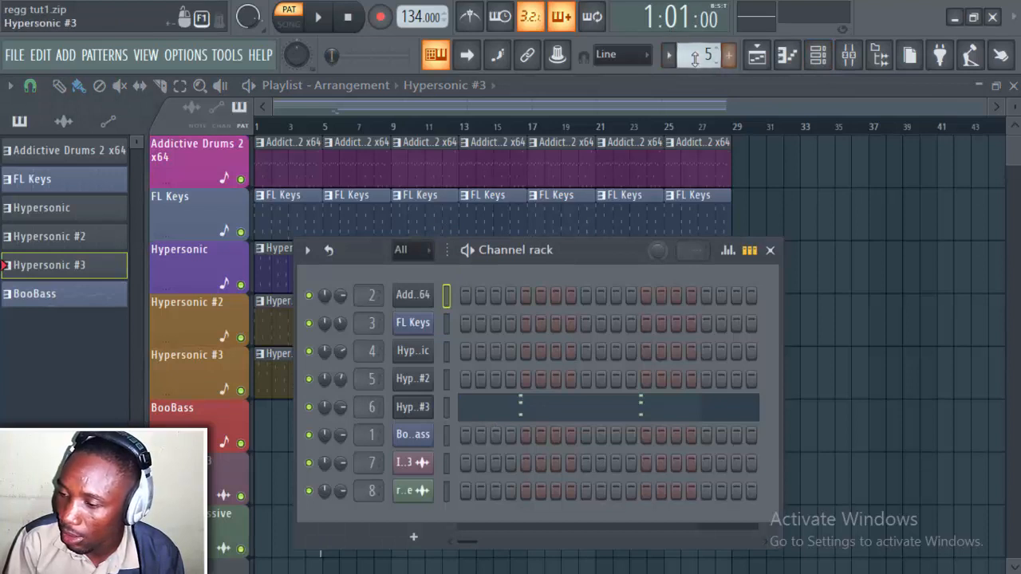
scroll(695, 58, up, 1)
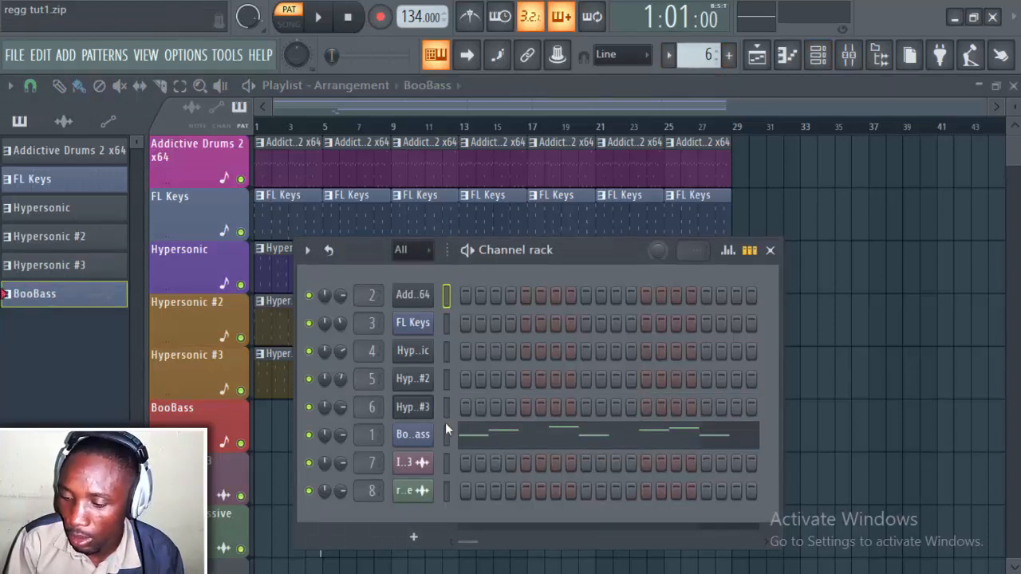
click(415, 434)
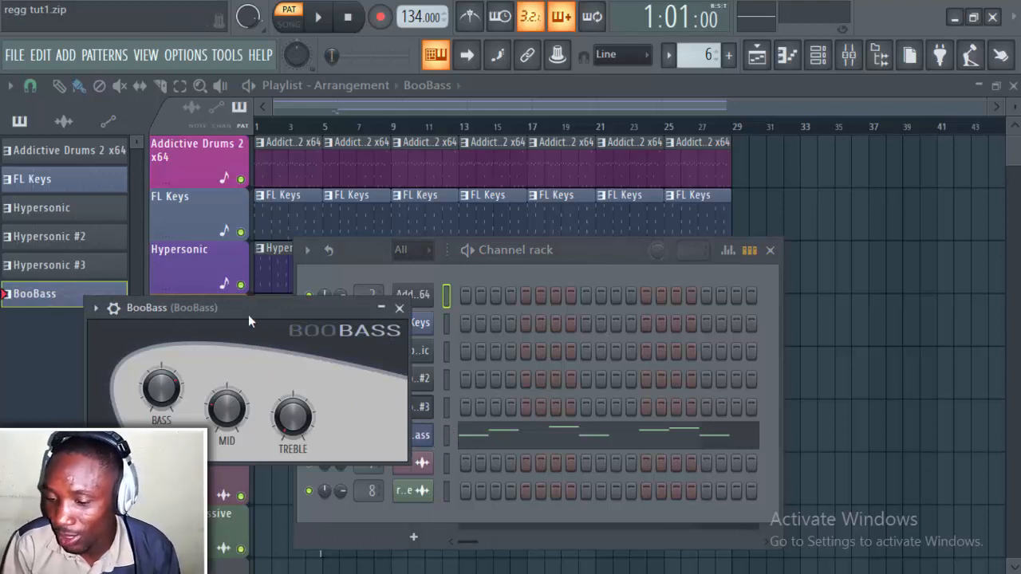
click(400, 308)
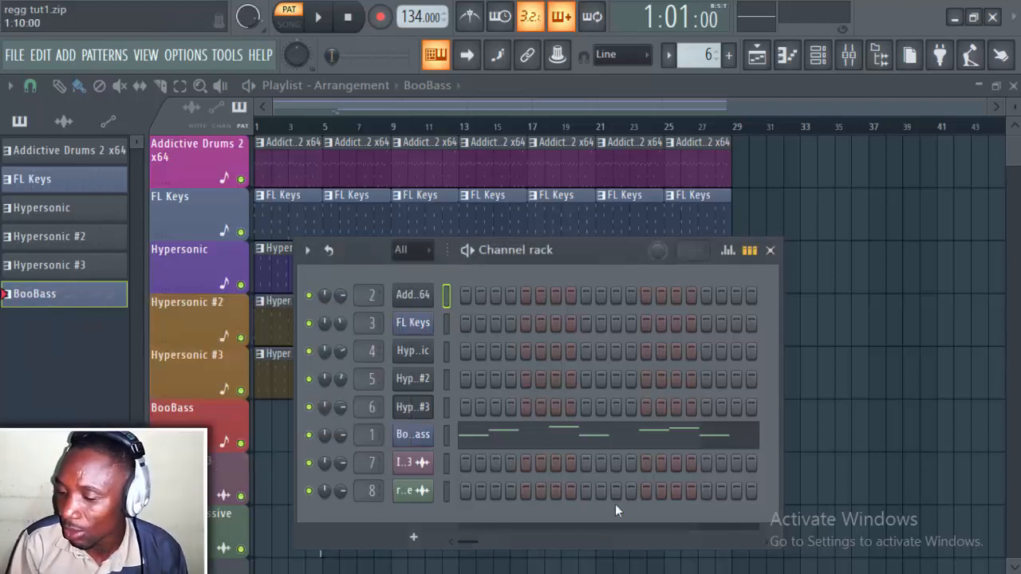
Examine the BooBass notes in the piano roll while the pattern plays, and stop playback
click(531, 447)
key(space)
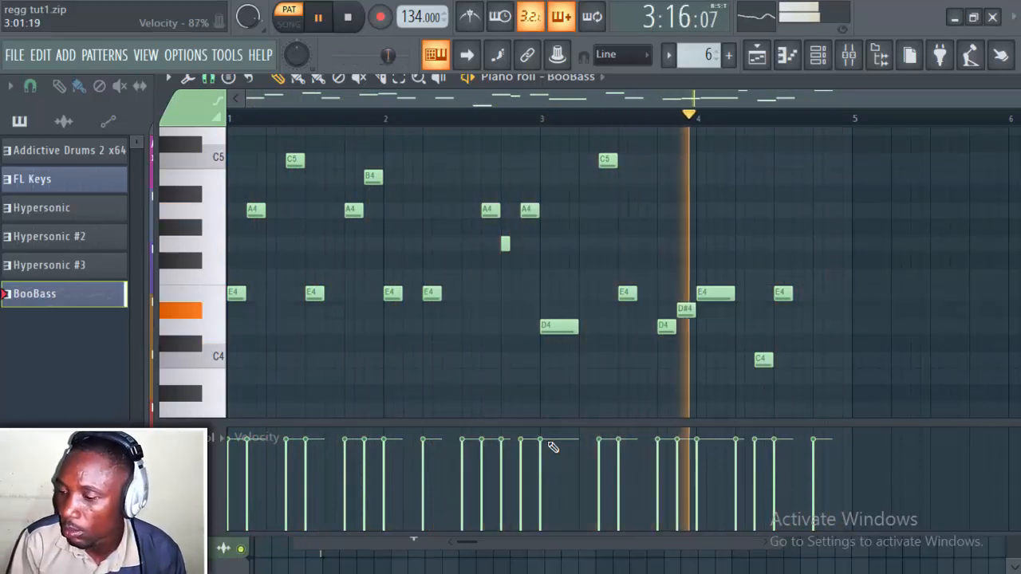
key(space)
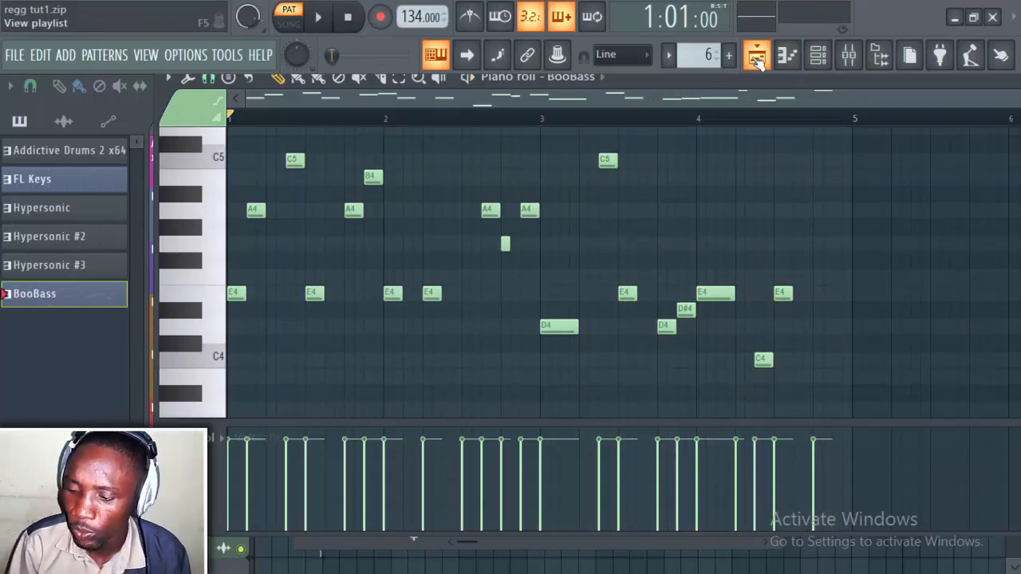
Check the sample settings of the INSNAROL03 and raggae massive audio clips near the end of playlist bar 4, closing each window
click(756, 57)
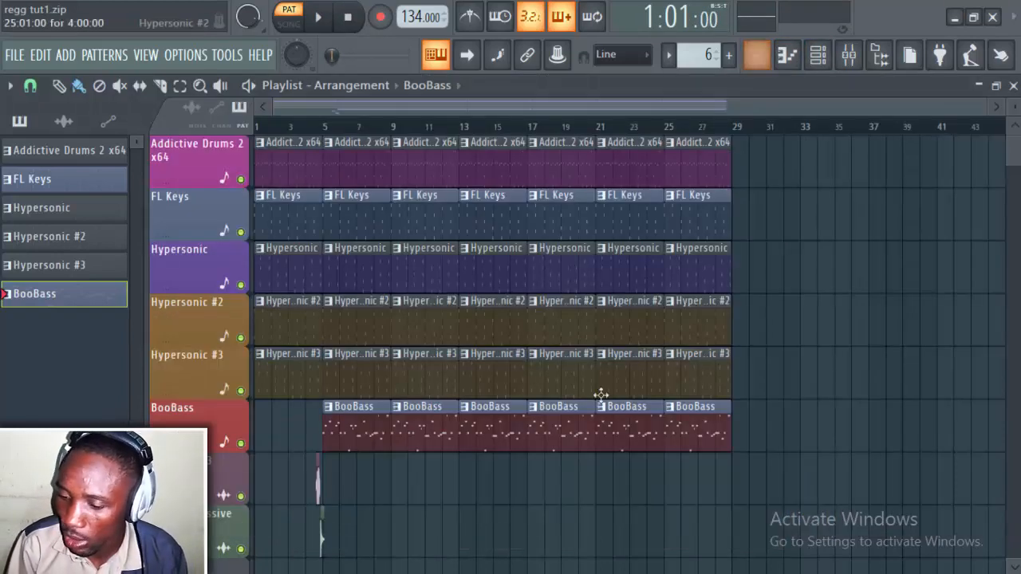
scroll(402, 474, down, 2)
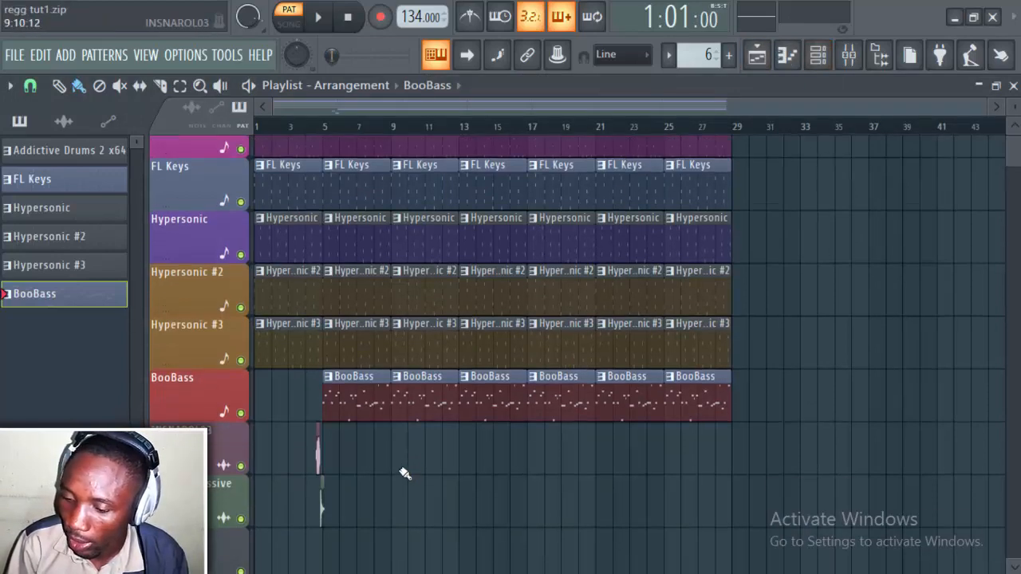
scroll(437, 399, up, 8)
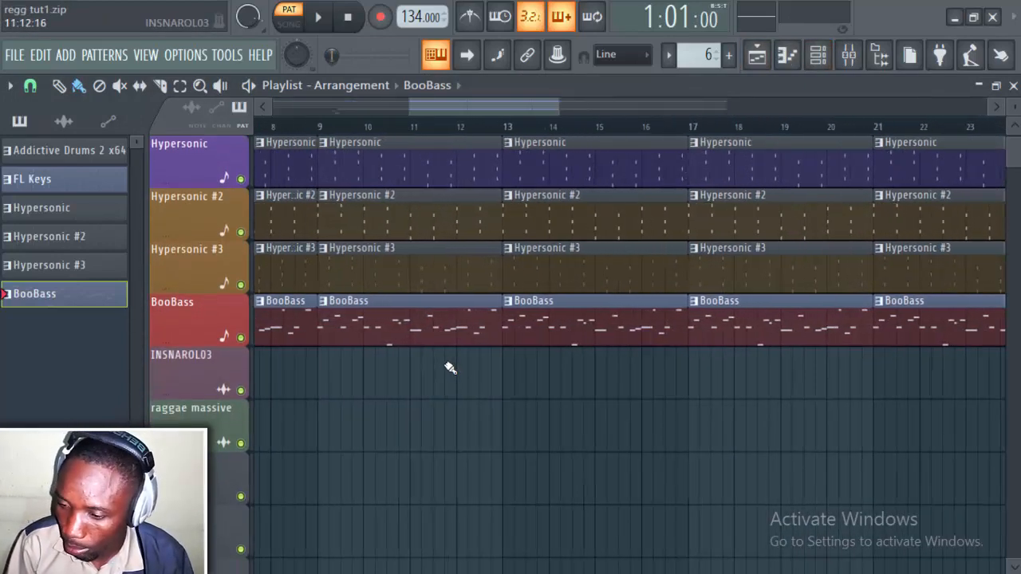
drag(481, 107, 329, 129)
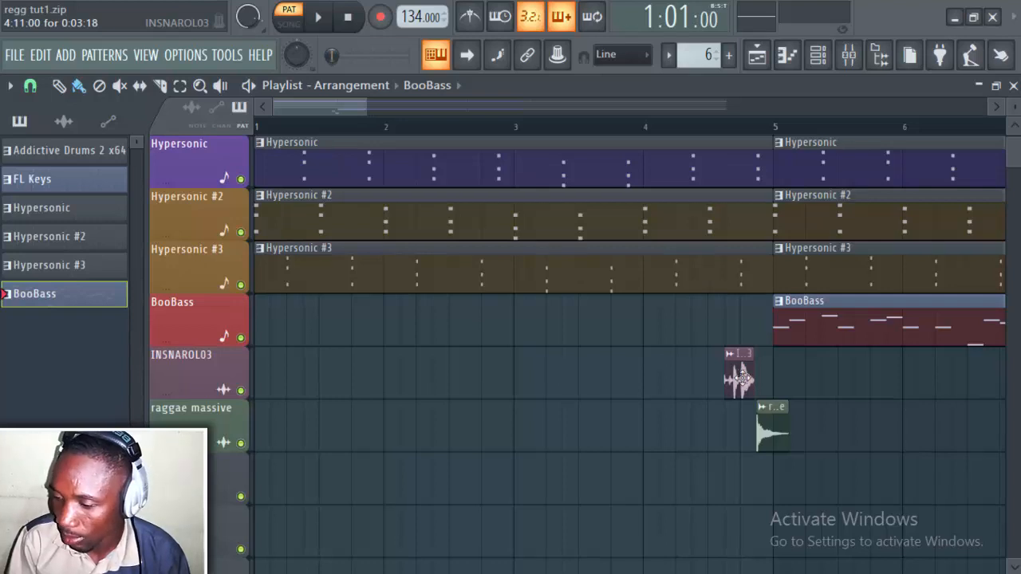
double_click(740, 379)
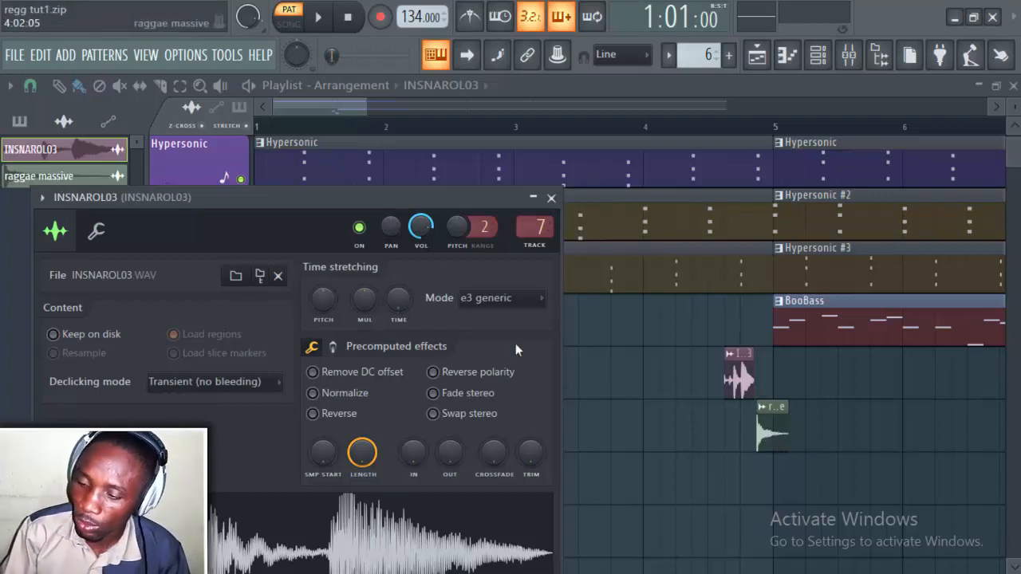
click(551, 198)
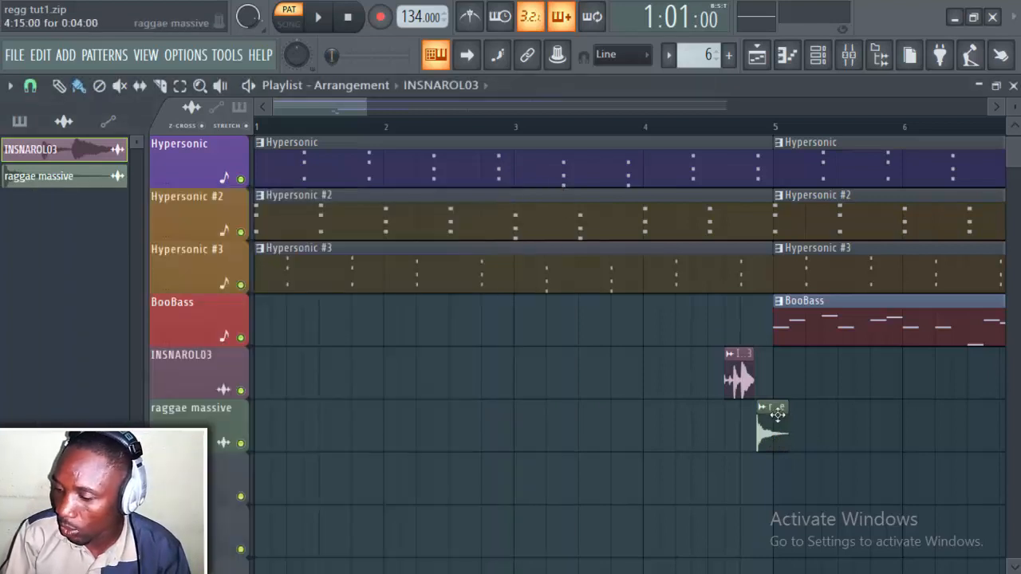
click(768, 410)
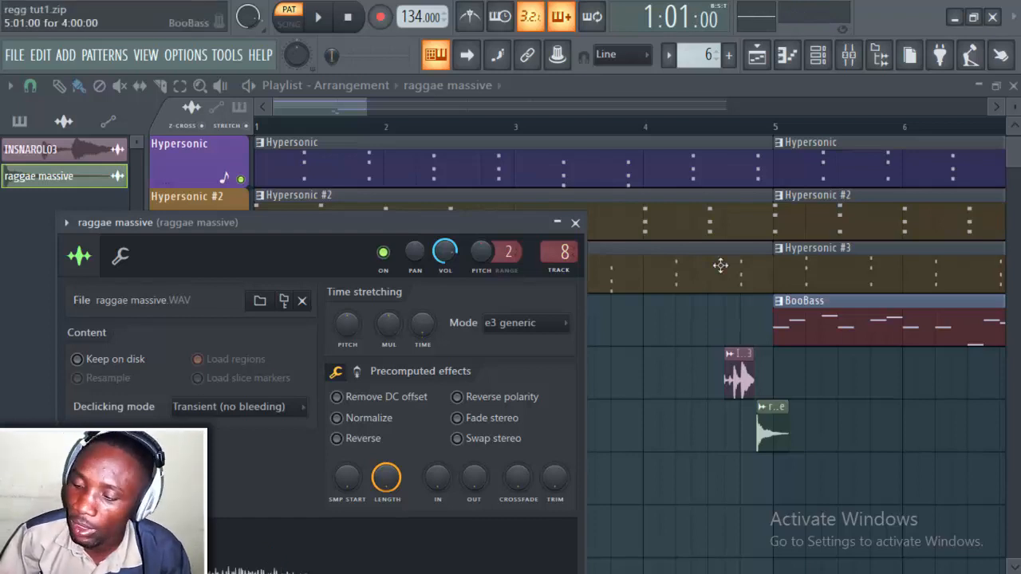
click(575, 222)
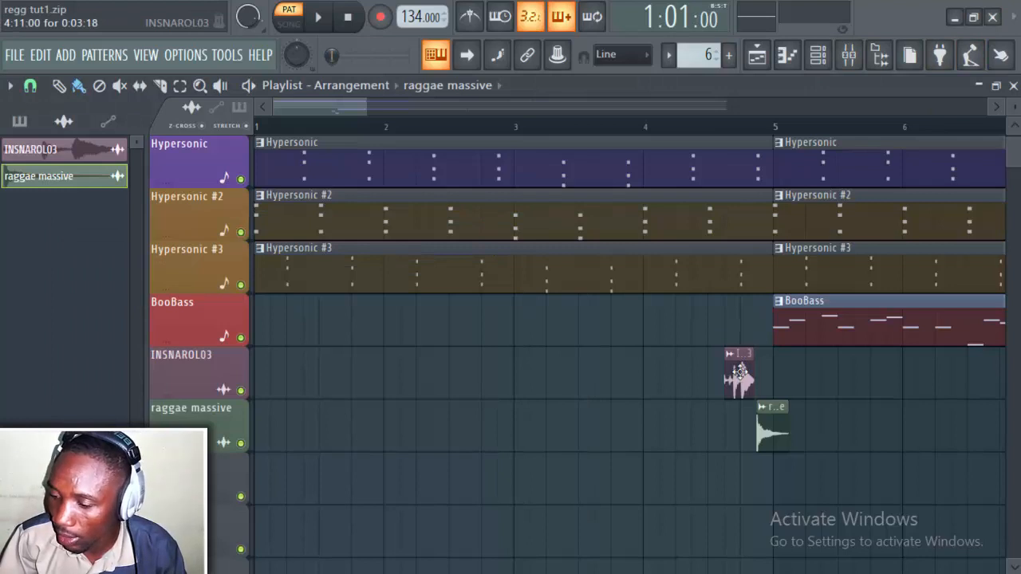
Switch playback to song mode and play the arrangement from the start with all playlist clips in view
click(292, 24)
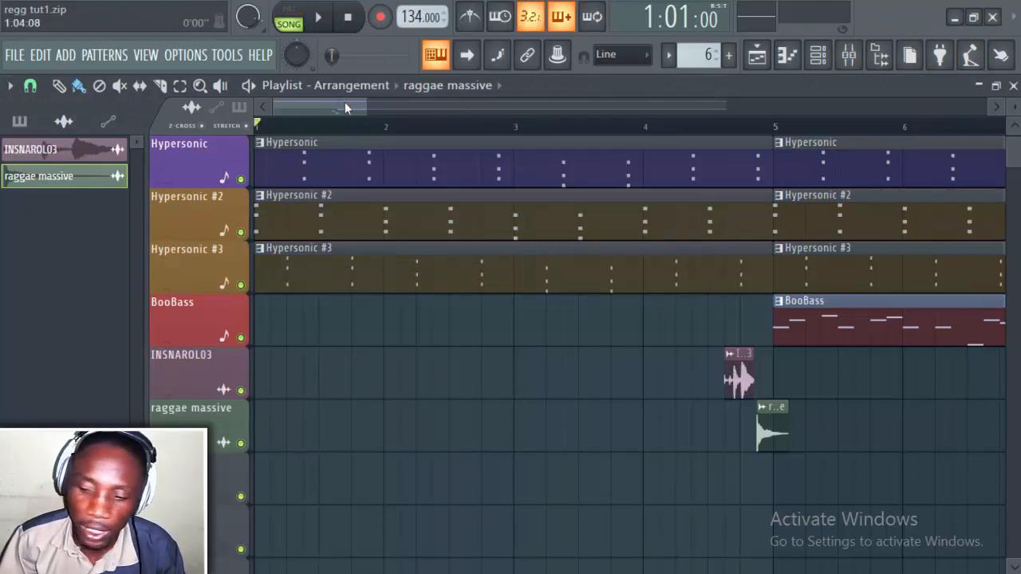
scroll(479, 247, down, 4)
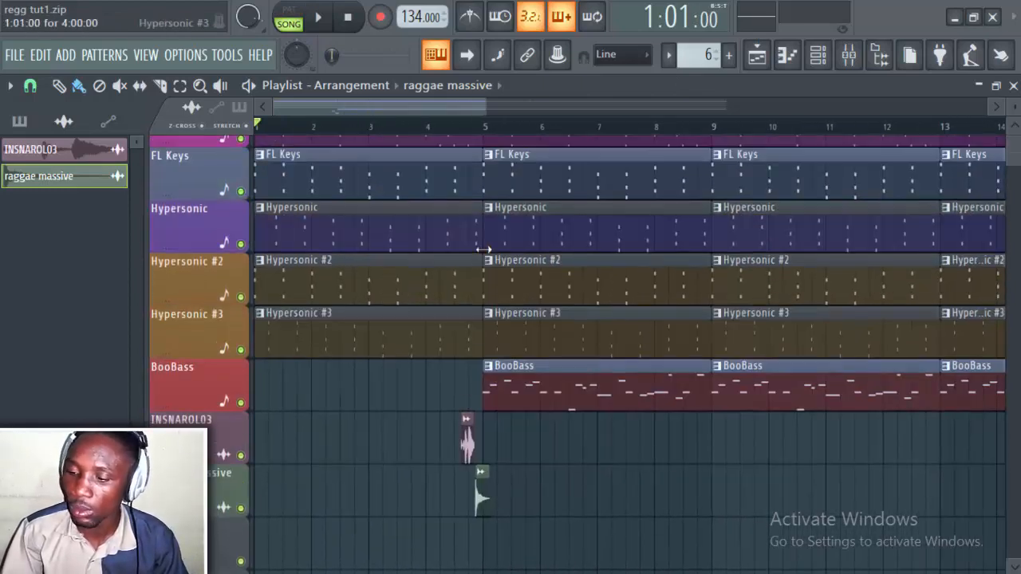
scroll(485, 250, up, 1)
key(space)
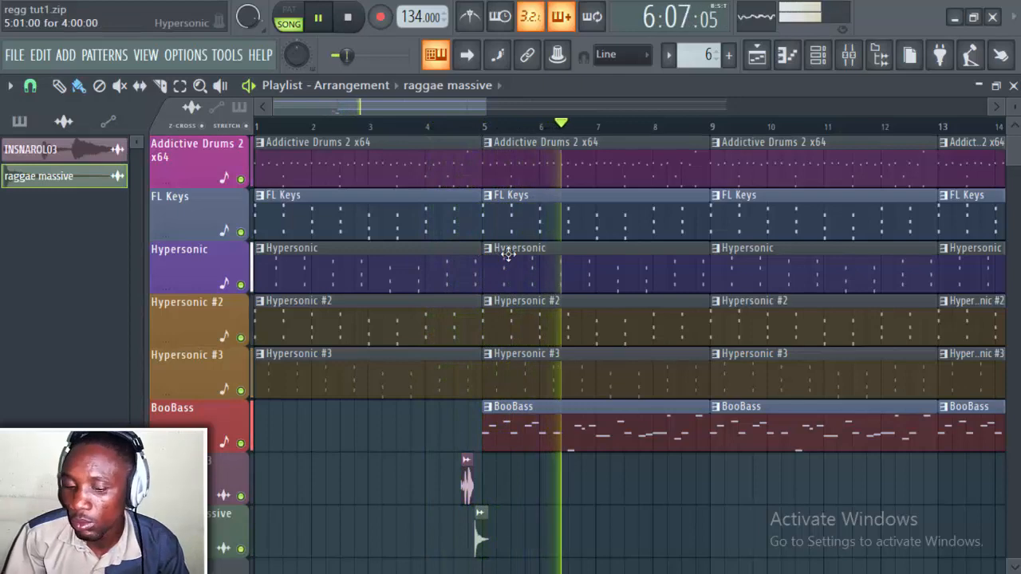
scroll(535, 275, down, 2)
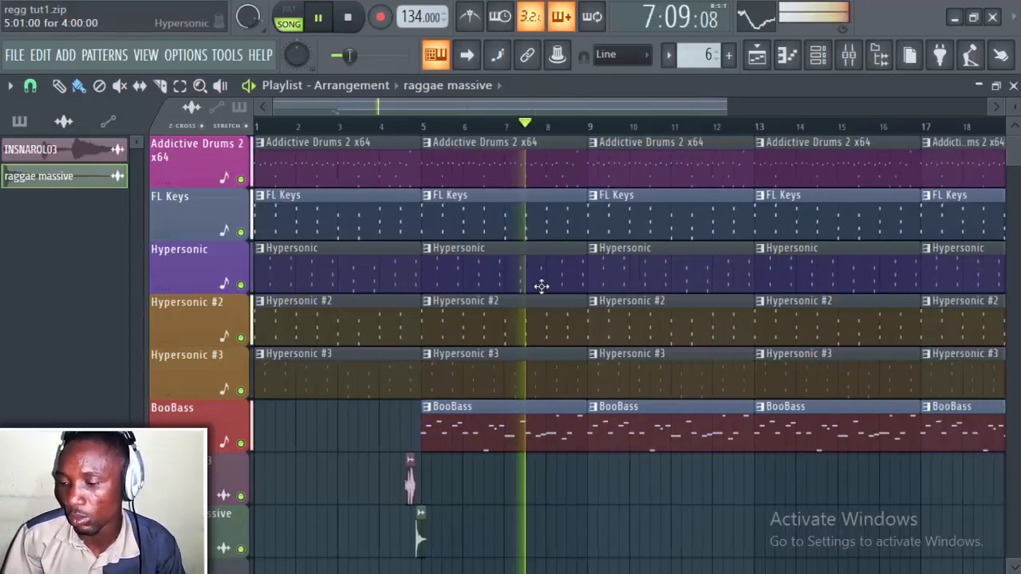
scroll(544, 281, down, 3)
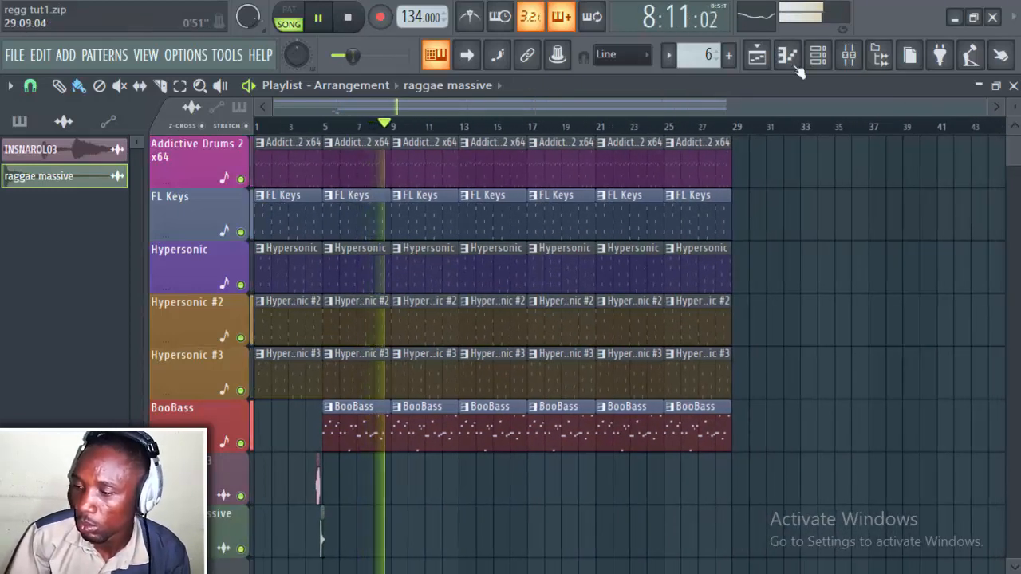
Select the Addictive Drums 2 x64 pattern and check its drum kit in the instrument window, closing it again
click(818, 54)
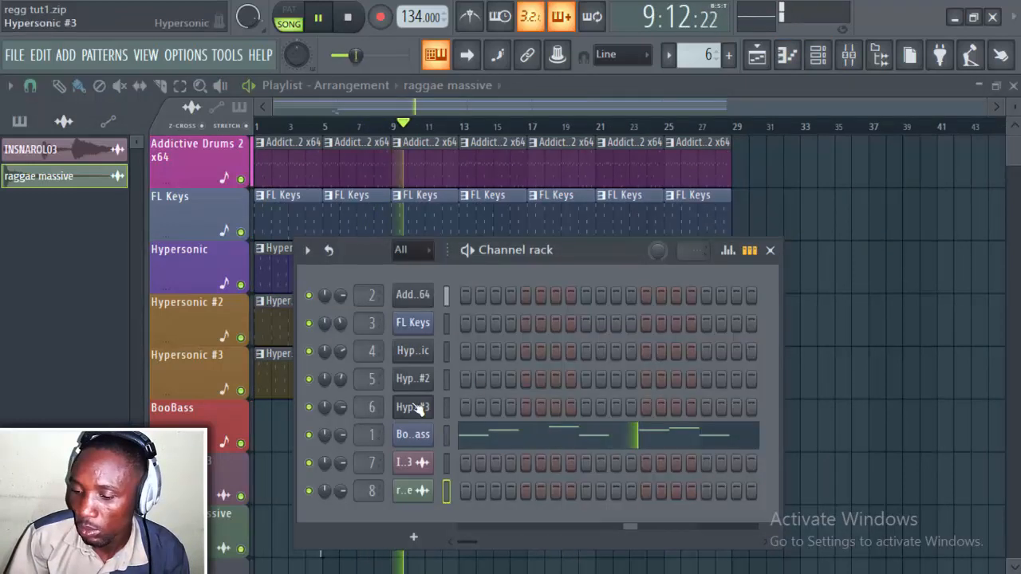
scroll(707, 56, up, 5)
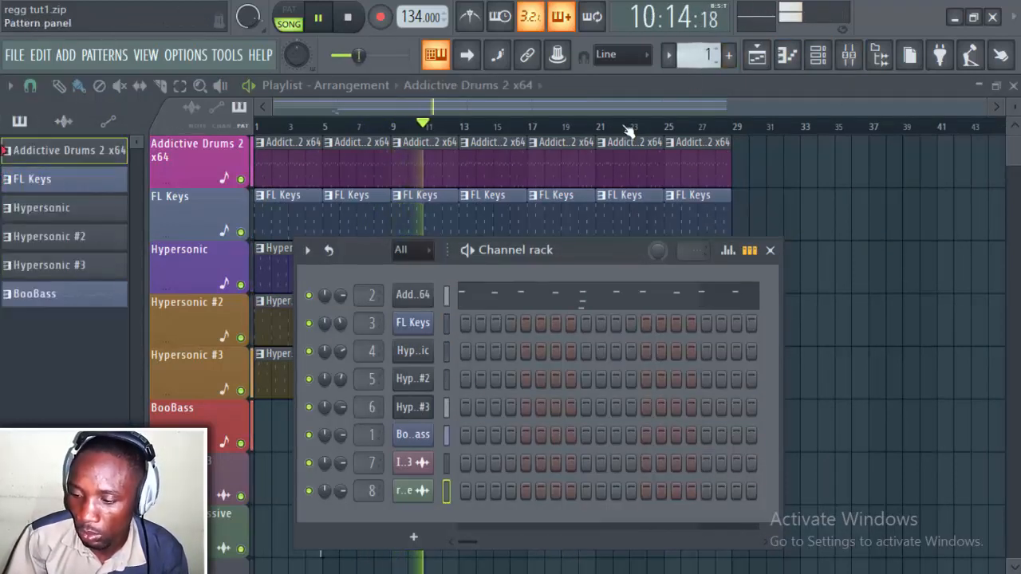
click(413, 295)
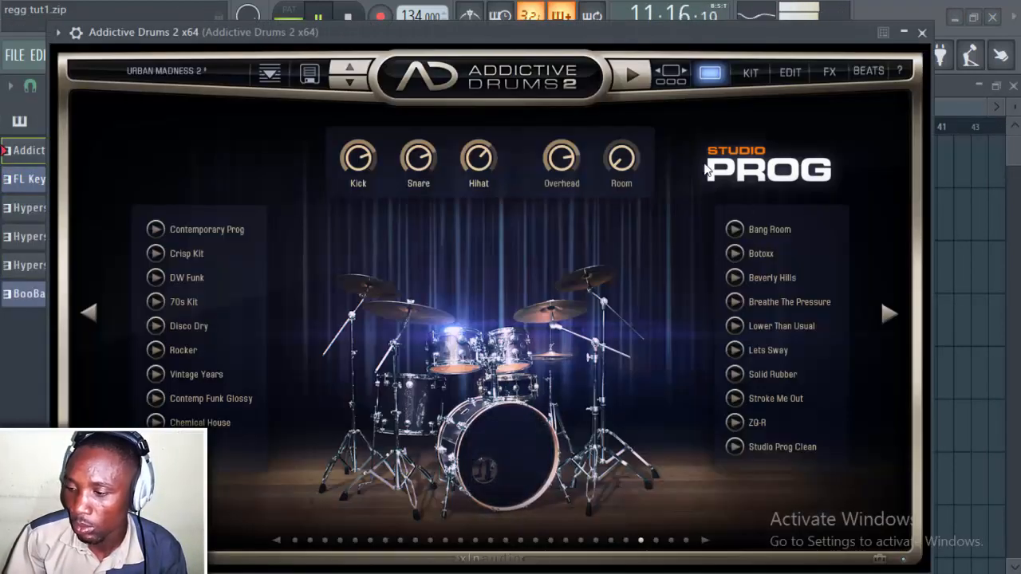
click(923, 32)
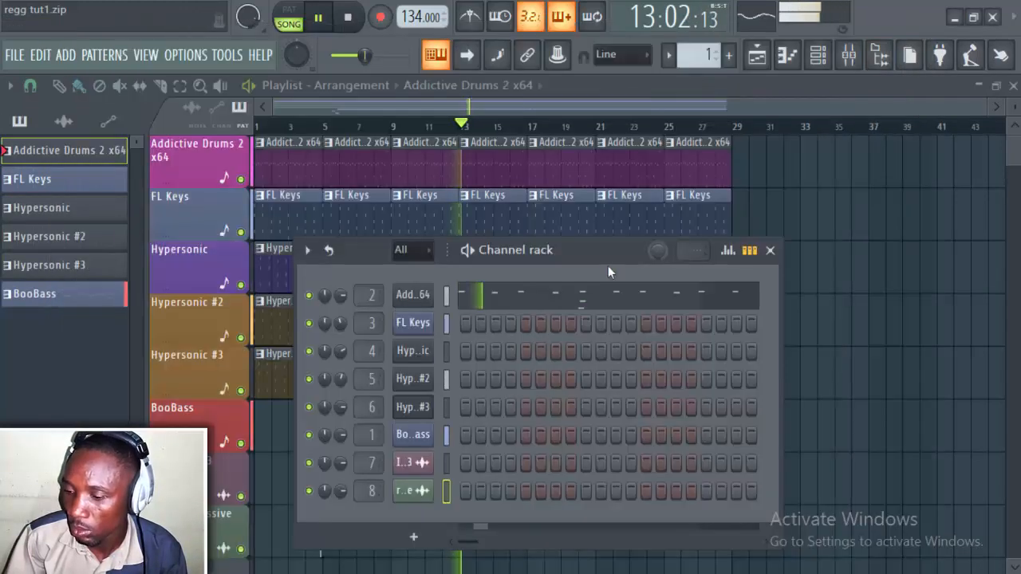
Add a one-step A4 note at 1:13:00 in the Addictive Drums 2 x64 piano roll and replay the song from the start
click(565, 296)
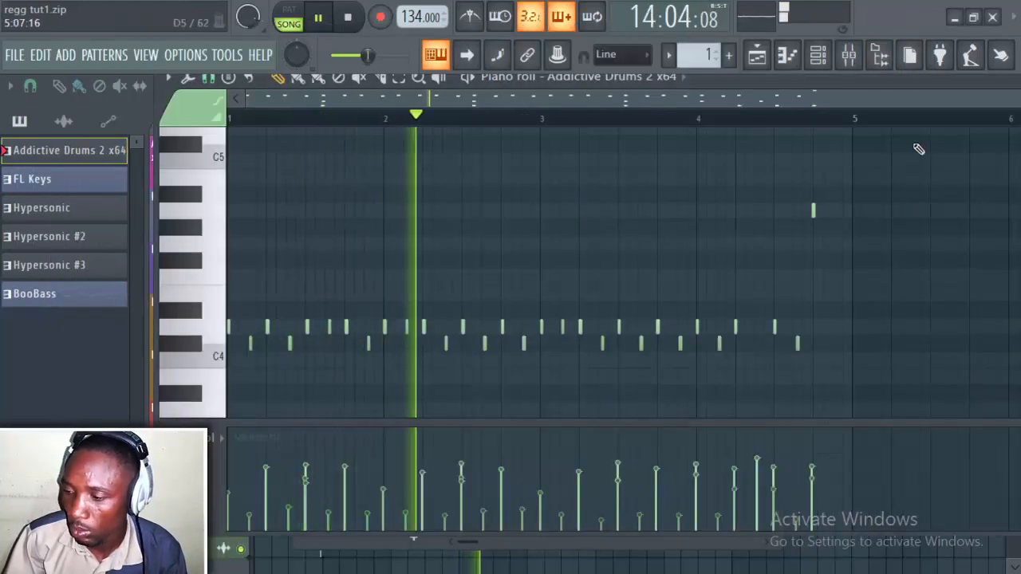
click(351, 212)
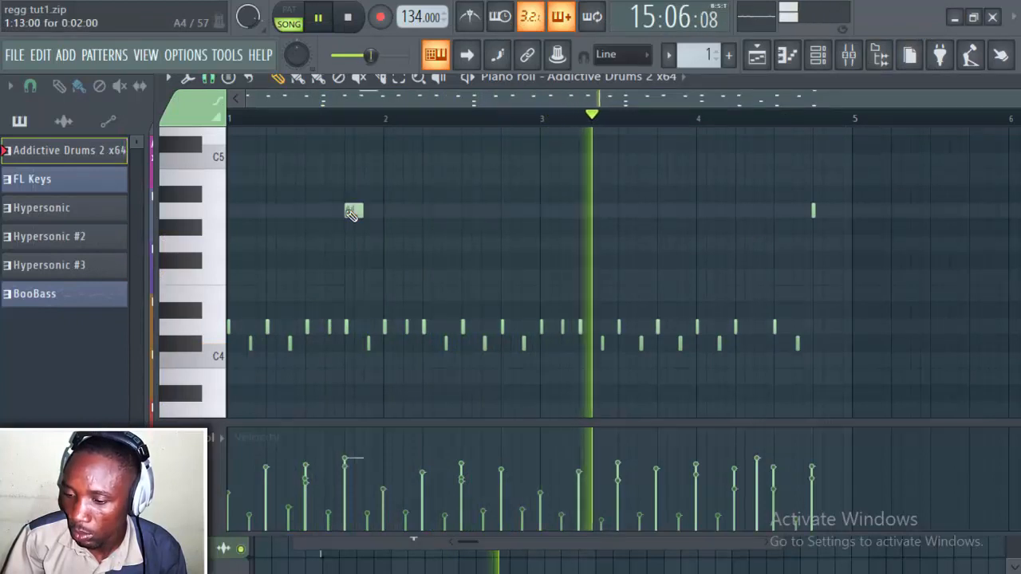
drag(360, 210, 352, 211)
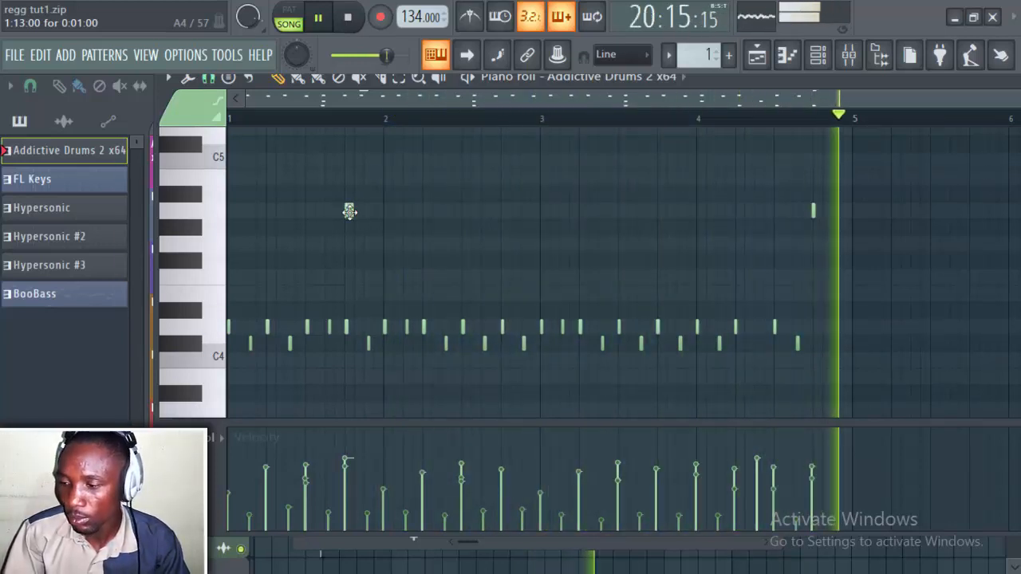
key(space)
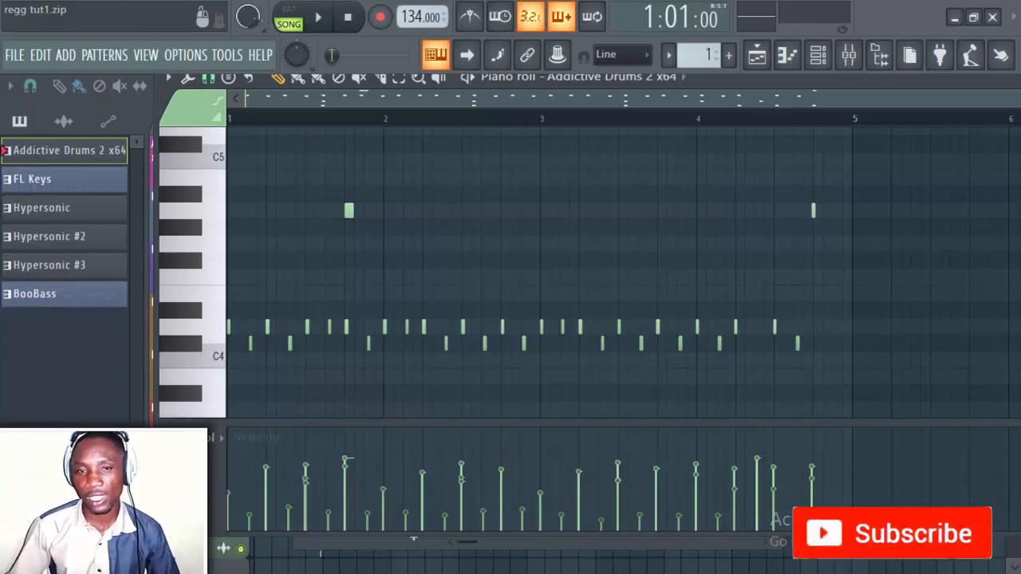
key(space)
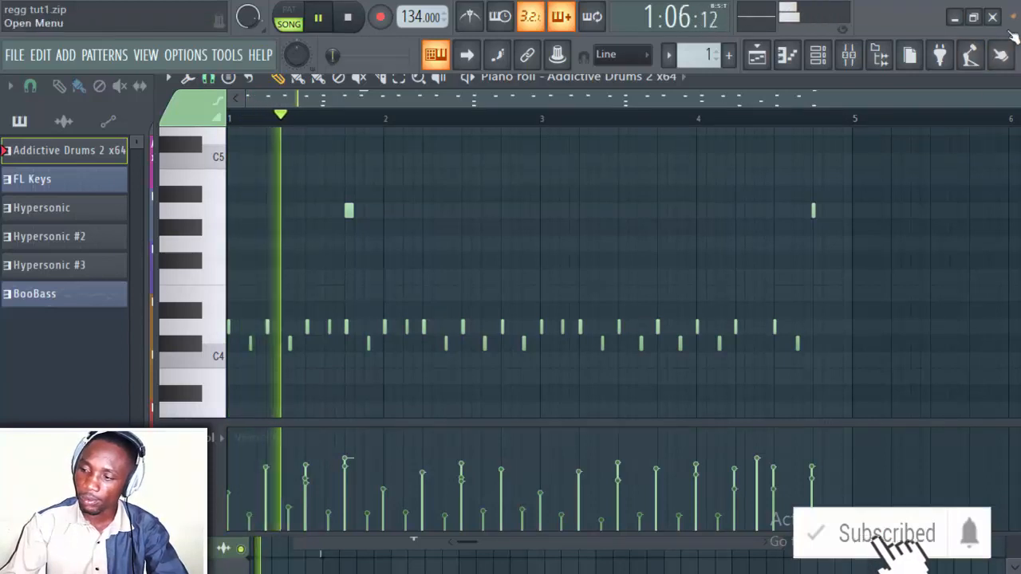